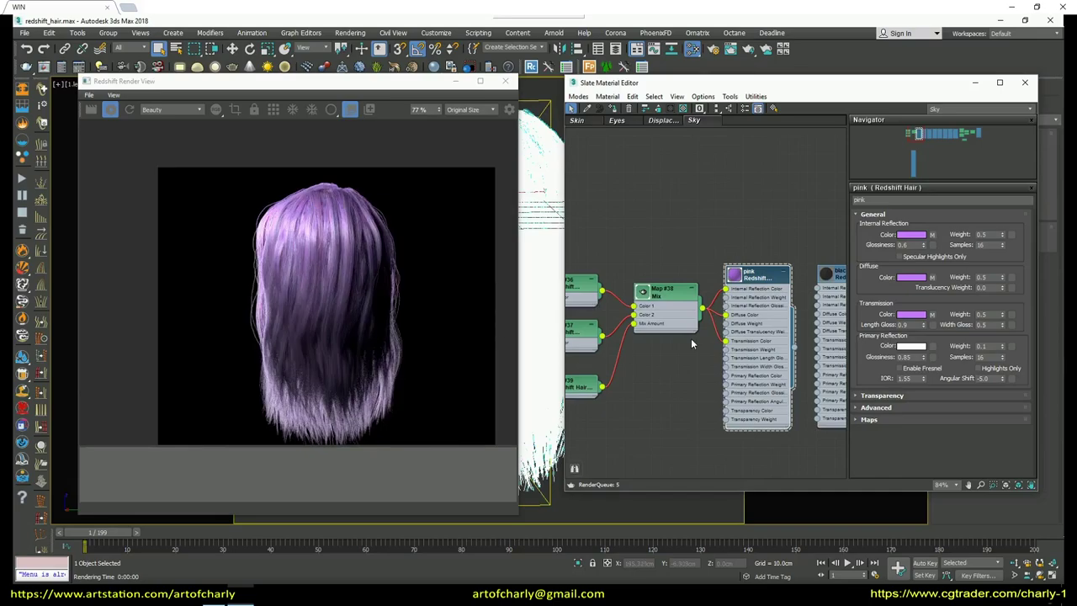
Delete the pink material node from the Slate material graph
{"action": "key", "text": "Delete"}
{"action": "scroll", "coordinate": [704, 352], "scroll_direction": "up", "scroll_amount": 3}
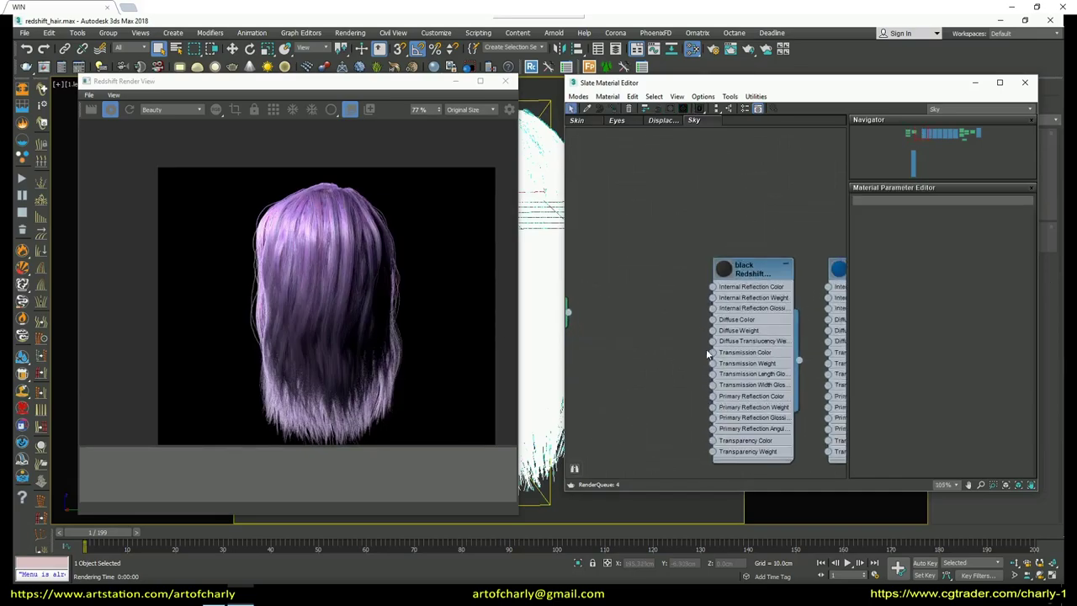
Assign the black Redshift Hair material to the hair and bring up its parameters
{"action": "right_click", "coordinate": [748, 331]}
{"action": "left_click", "coordinate": [773, 280]}
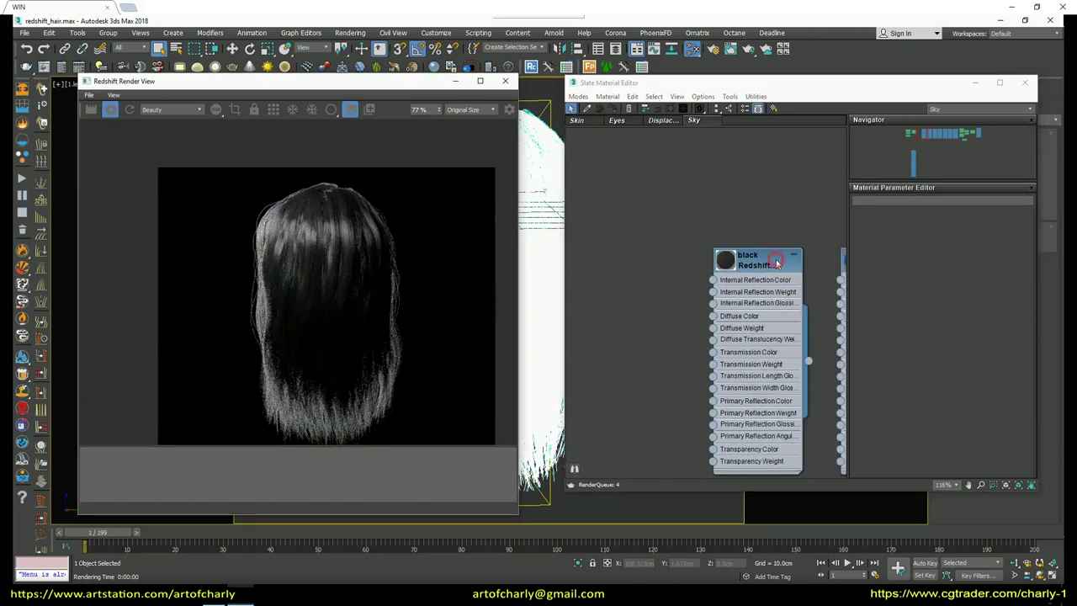
{"action": "double_click", "coordinate": [758, 267]}
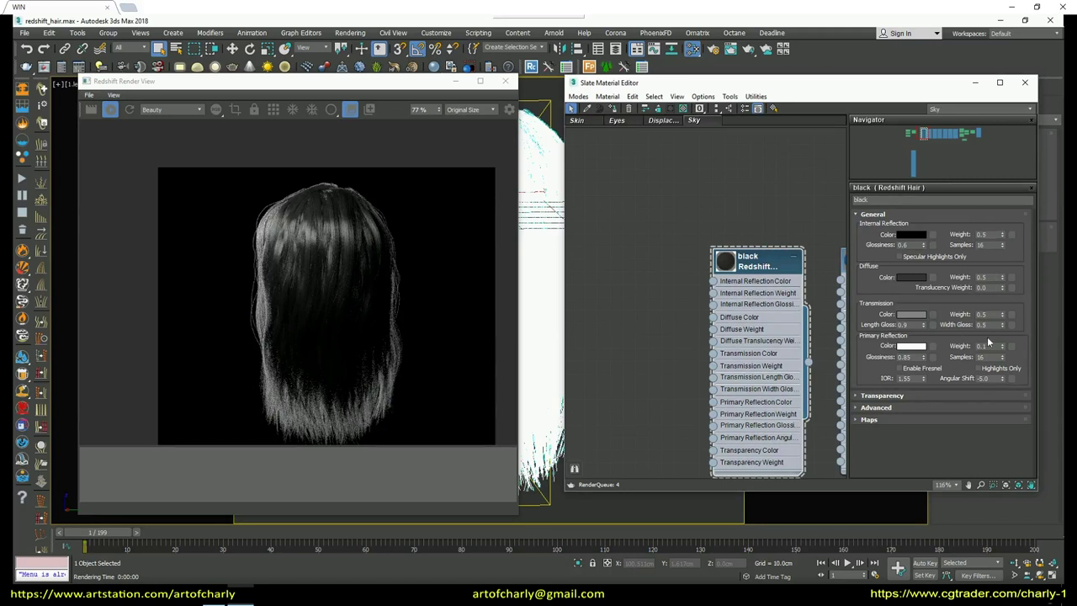
Review the black material's Internal Reflection, Diffuse and Transmission colours without changing them
{"action": "left_click", "coordinate": [916, 235]}
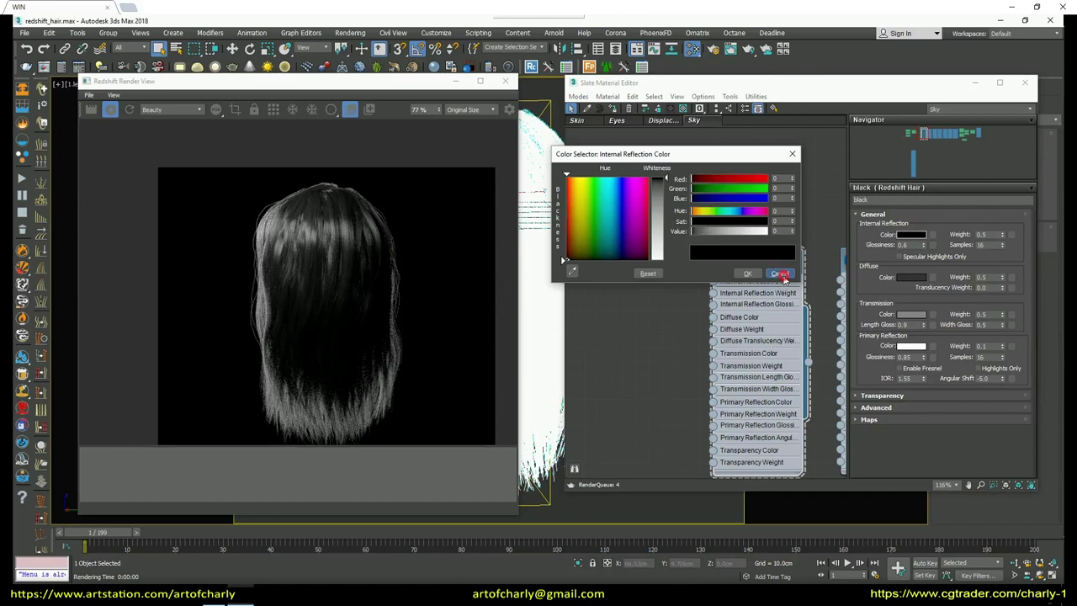
{"action": "left_click", "coordinate": [747, 274]}
{"action": "left_click", "coordinate": [911, 278]}
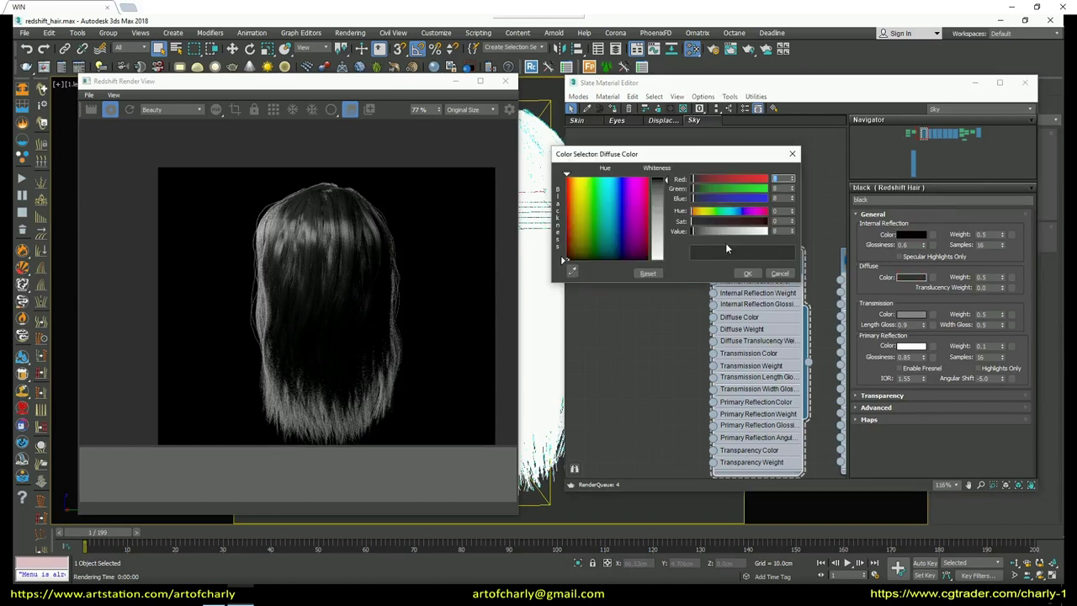
{"action": "left_click", "coordinate": [779, 274]}
{"action": "left_click", "coordinate": [913, 314]}
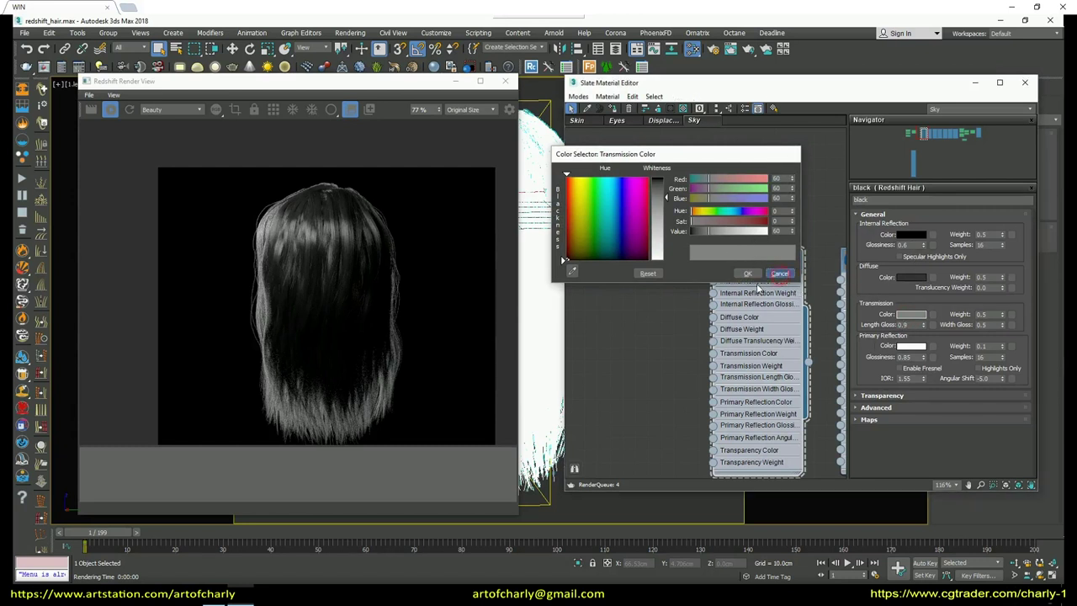
{"action": "left_click", "coordinate": [782, 275]}
{"action": "middle_click_drag", "start_coordinate": [665, 294], "coordinate": [703, 294]}
{"action": "scroll", "coordinate": [703, 293], "scroll_direction": "down", "scroll_amount": 2}
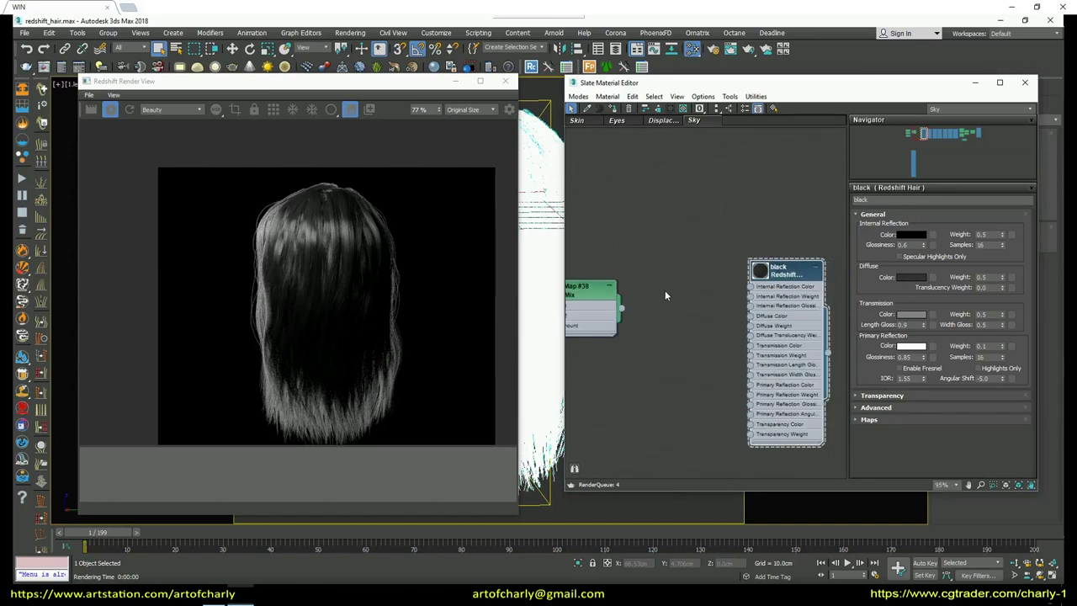
Wire Map #38 Mix into Internal Reflection Color and copy that swatch to Diffuse Color
{"action": "scroll", "coordinate": [688, 305], "scroll_direction": "up", "scroll_amount": 3}
{"action": "left_click_drag", "start_coordinate": [652, 308], "coordinate": [719, 290]}
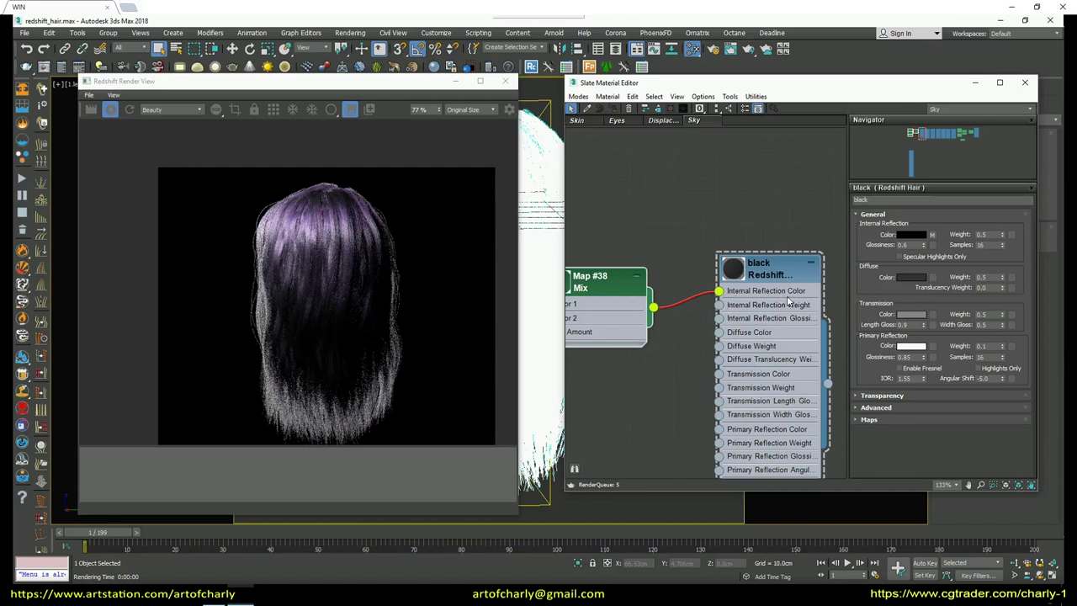
{"action": "right_click", "coordinate": [914, 236]}
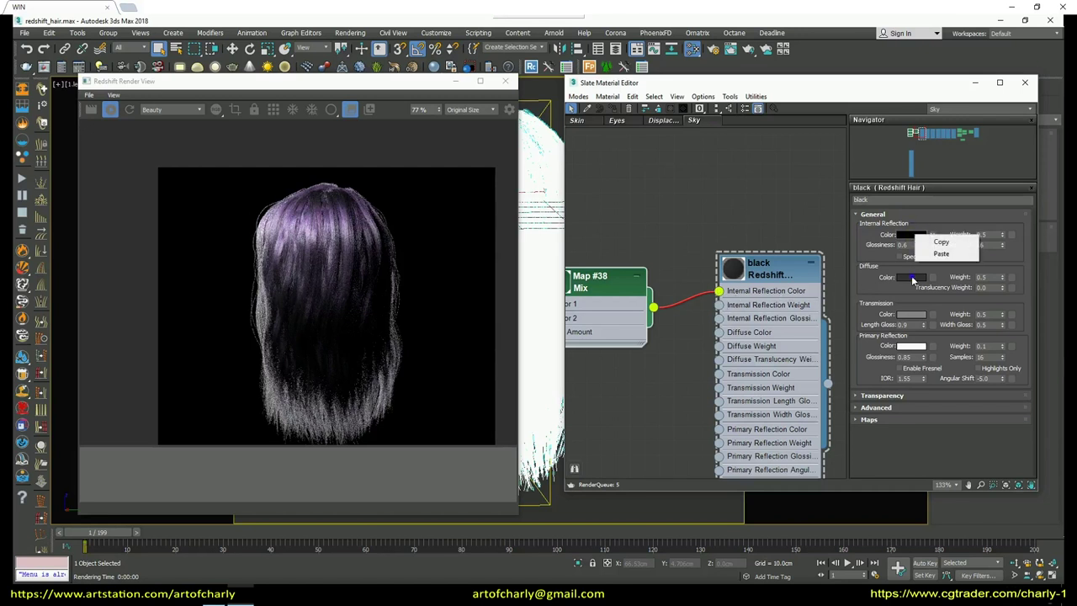
{"action": "right_click", "coordinate": [913, 280]}
{"action": "left_click", "coordinate": [939, 296]}
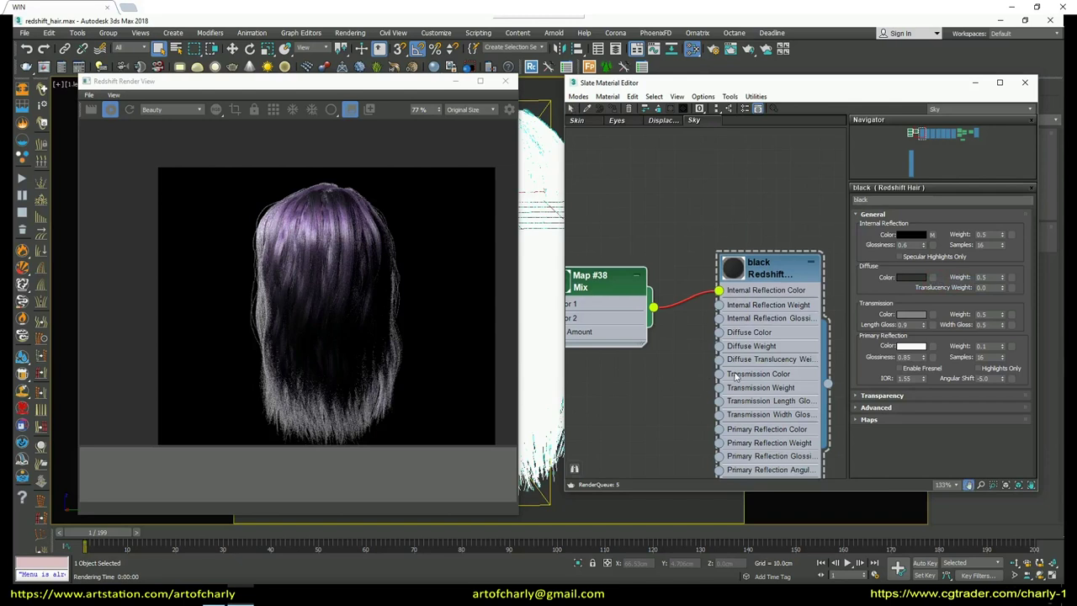
Paste a lighter grey colour into Map #37's colour
{"action": "middle_click_drag", "start_coordinate": [704, 377], "coordinate": [901, 380]}
{"action": "double_click", "coordinate": [695, 274]}
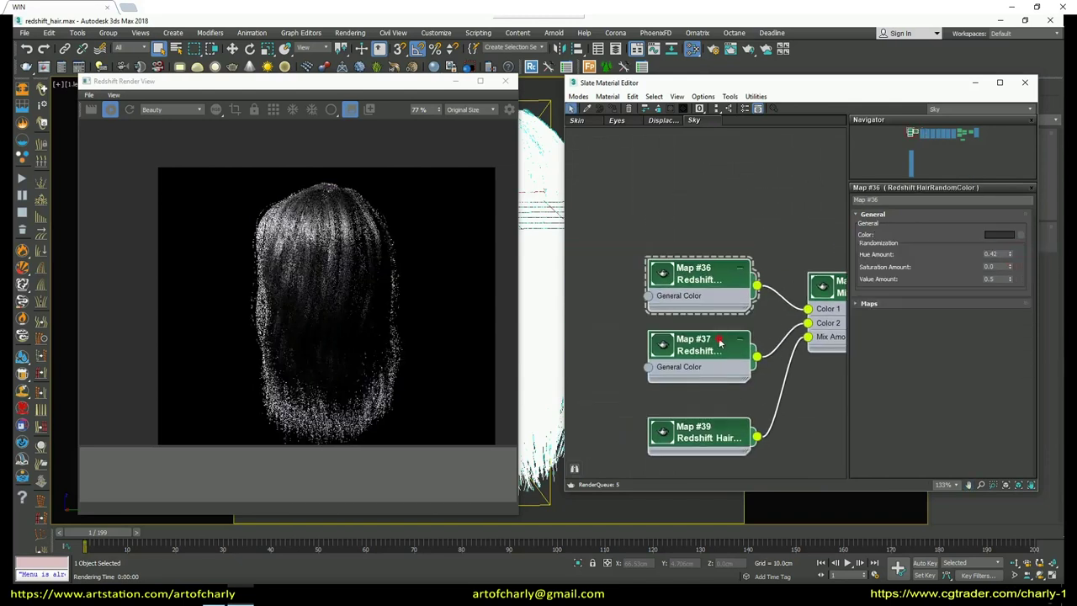
{"action": "double_click", "coordinate": [719, 342]}
{"action": "right_click", "coordinate": [999, 235]}
{"action": "left_click", "coordinate": [1013, 246]}
Pan back to the Mix and material nodes and bring up the blue Material #10's parameters
{"action": "middle_click_drag", "start_coordinate": [600, 279], "coordinate": [581, 274]}
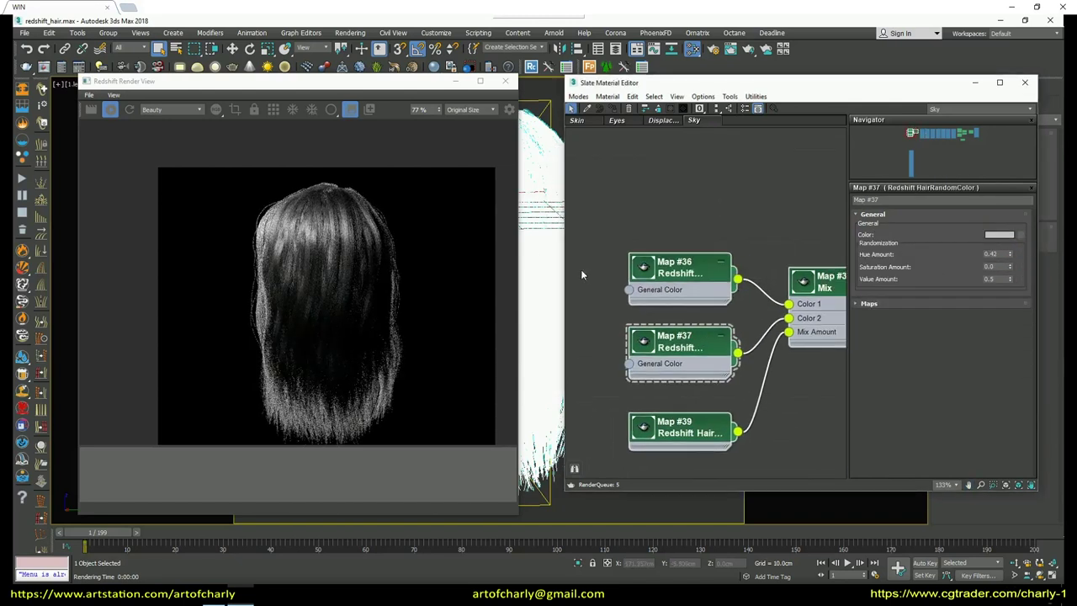
{"action": "mouse_move", "coordinate": [702, 223]}
{"action": "middle_mouse_down"}
{"action": "mouse_move", "coordinate": [580, 226]}
{"action": "mouse_move", "coordinate": [589, 231]}
{"action": "middle_mouse_up"}
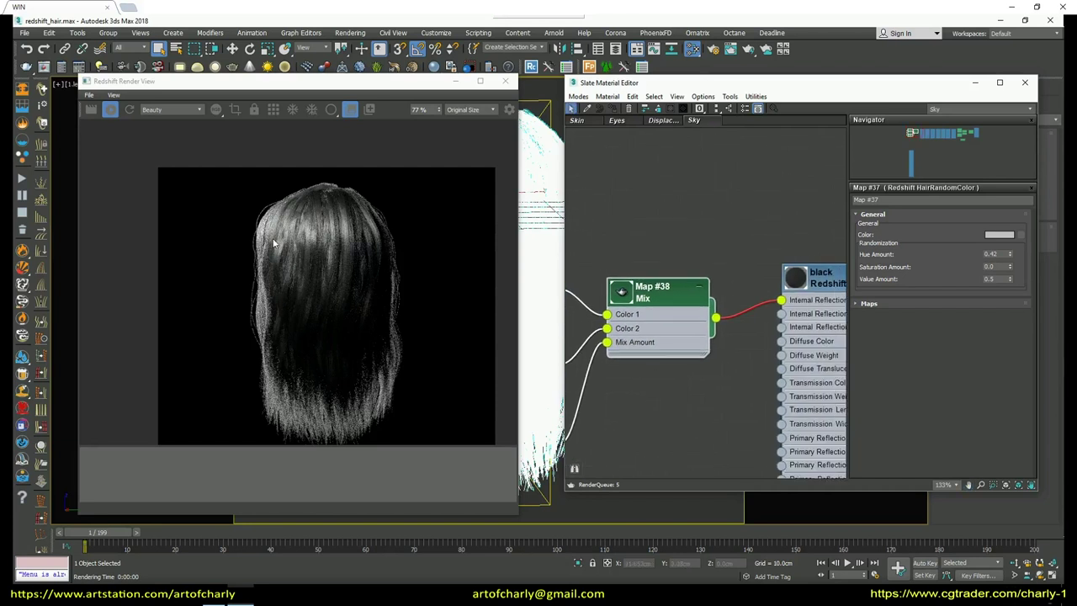
{"action": "scroll", "coordinate": [274, 243], "scroll_direction": "up", "scroll_amount": 2}
{"action": "scroll", "coordinate": [308, 233], "scroll_direction": "up", "scroll_amount": 3}
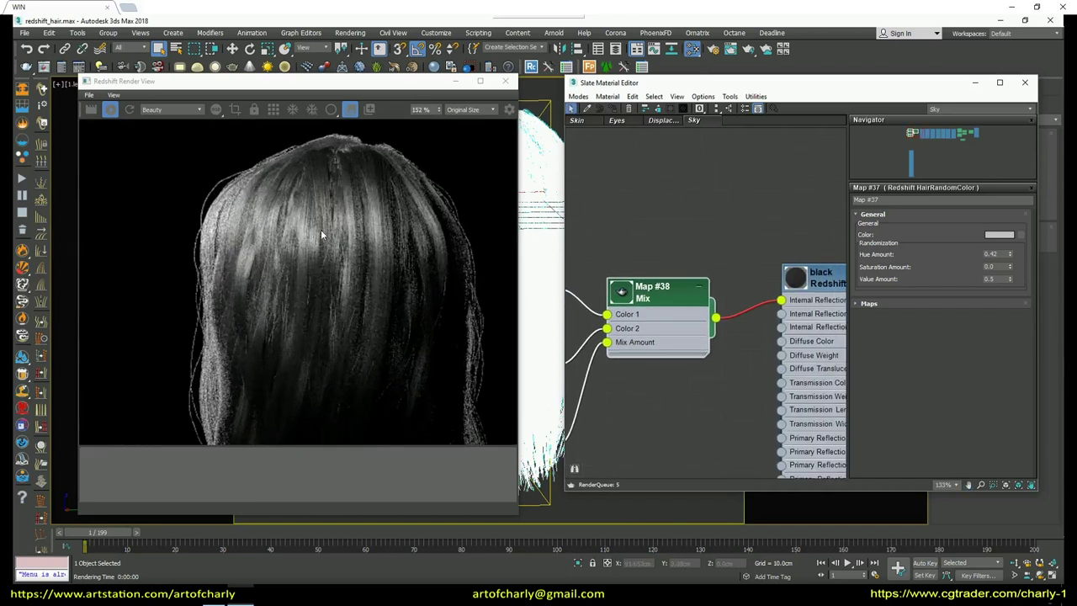
{"action": "scroll", "coordinate": [349, 278], "scroll_direction": "down", "scroll_amount": 2}
{"action": "scroll", "coordinate": [346, 278], "scroll_direction": "down", "scroll_amount": 2}
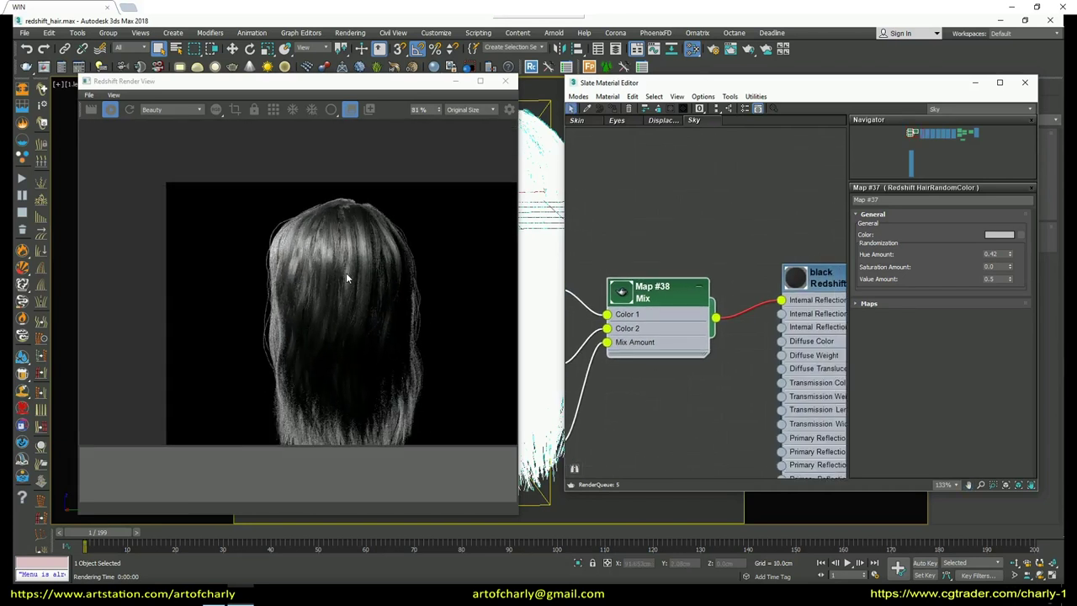
{"action": "scroll", "coordinate": [346, 278], "scroll_direction": "down", "scroll_amount": 2}
{"action": "scroll", "coordinate": [342, 272], "scroll_direction": "up", "scroll_amount": 1}
{"action": "scroll", "coordinate": [340, 273], "scroll_direction": "up", "scroll_amount": 1}
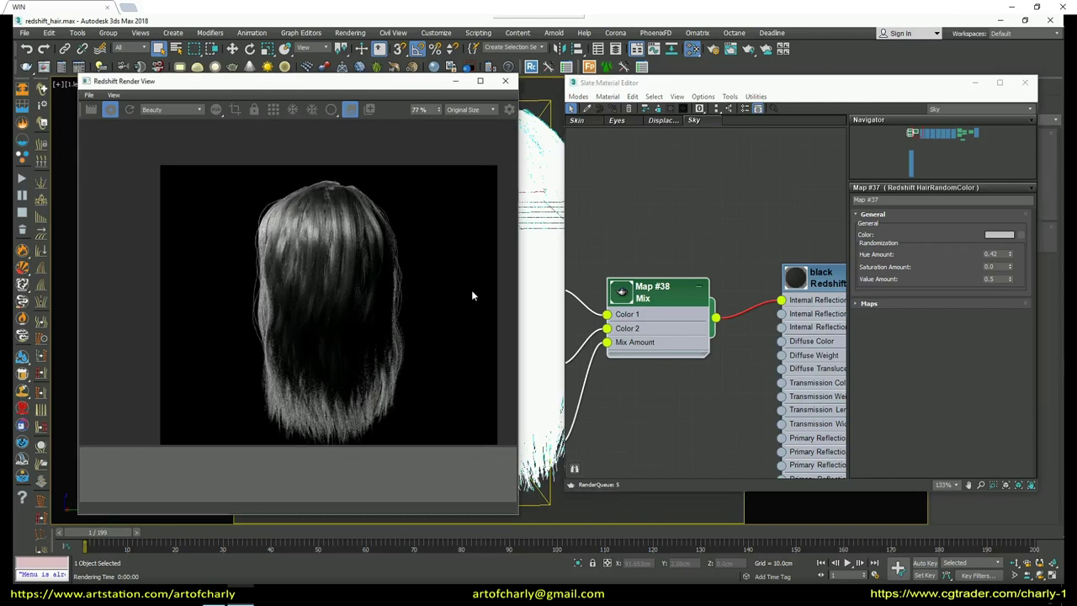
{"action": "scroll", "coordinate": [699, 248], "scroll_direction": "down", "scroll_amount": 1}
{"action": "scroll", "coordinate": [700, 247], "scroll_direction": "down", "scroll_amount": 2}
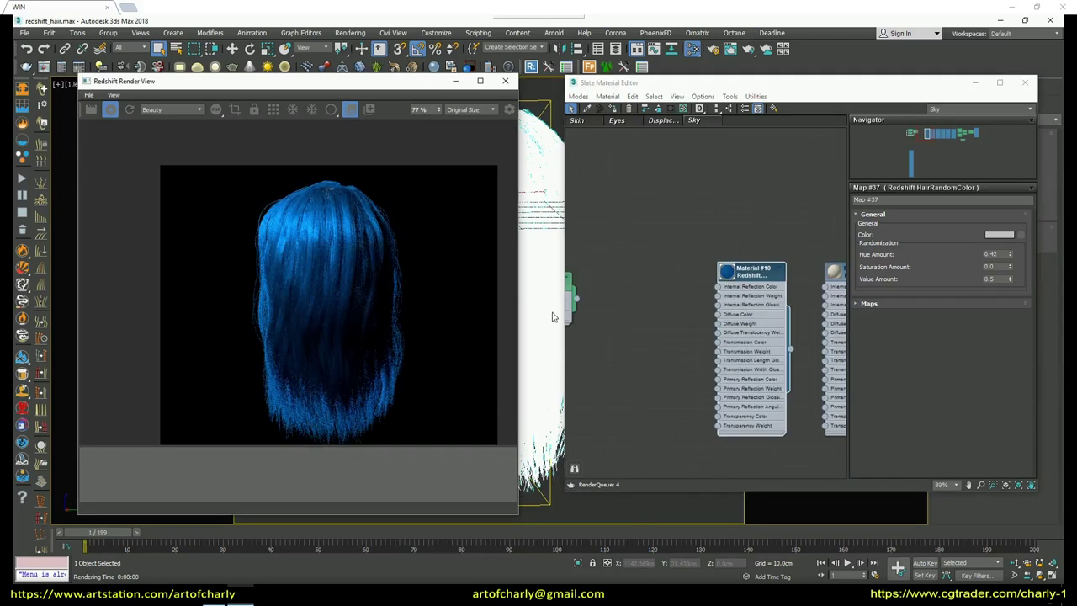
{"action": "double_click", "coordinate": [757, 273]}
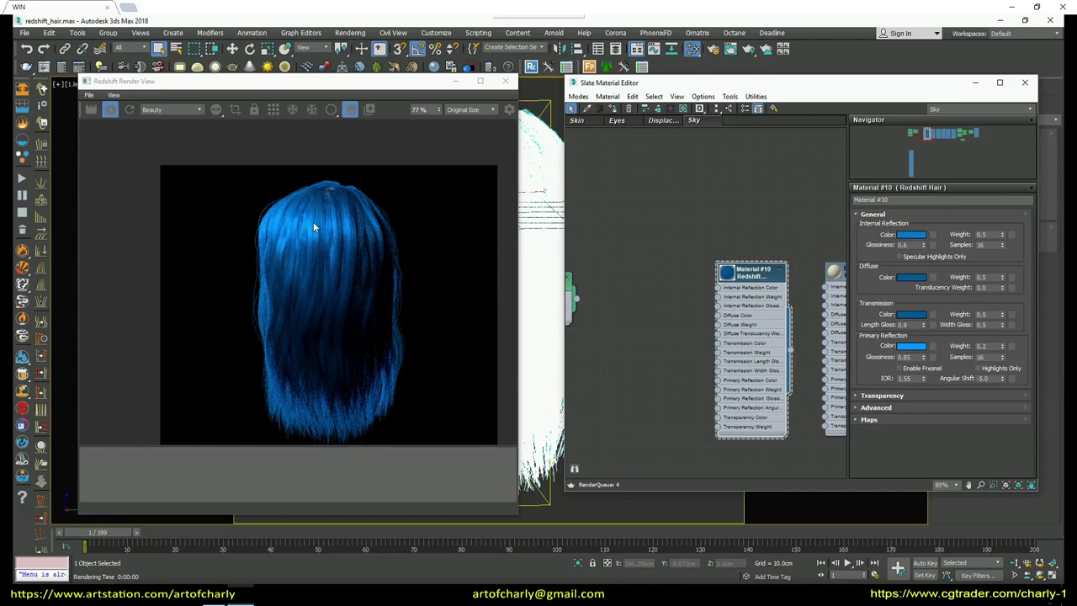
Inspect Material #10's Internal Reflection, Diffuse, Transmission and Primary Reflection colours, leaving them unchanged
{"action": "left_click", "coordinate": [917, 236]}
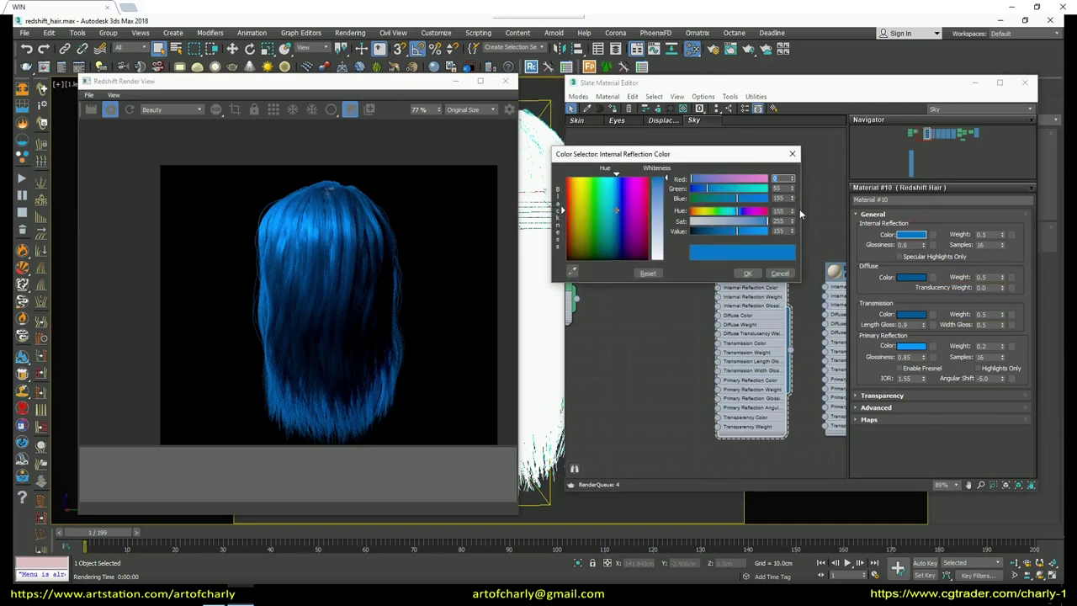
{"action": "left_click", "coordinate": [780, 275]}
{"action": "left_click", "coordinate": [915, 277]}
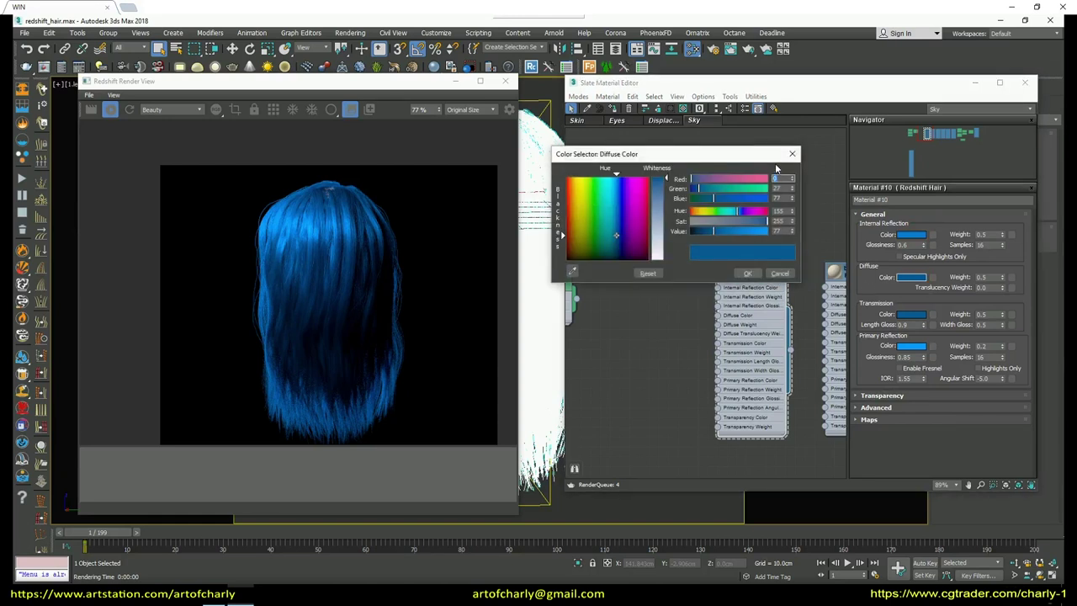
{"action": "left_click", "coordinate": [782, 274]}
{"action": "left_click", "coordinate": [912, 315]}
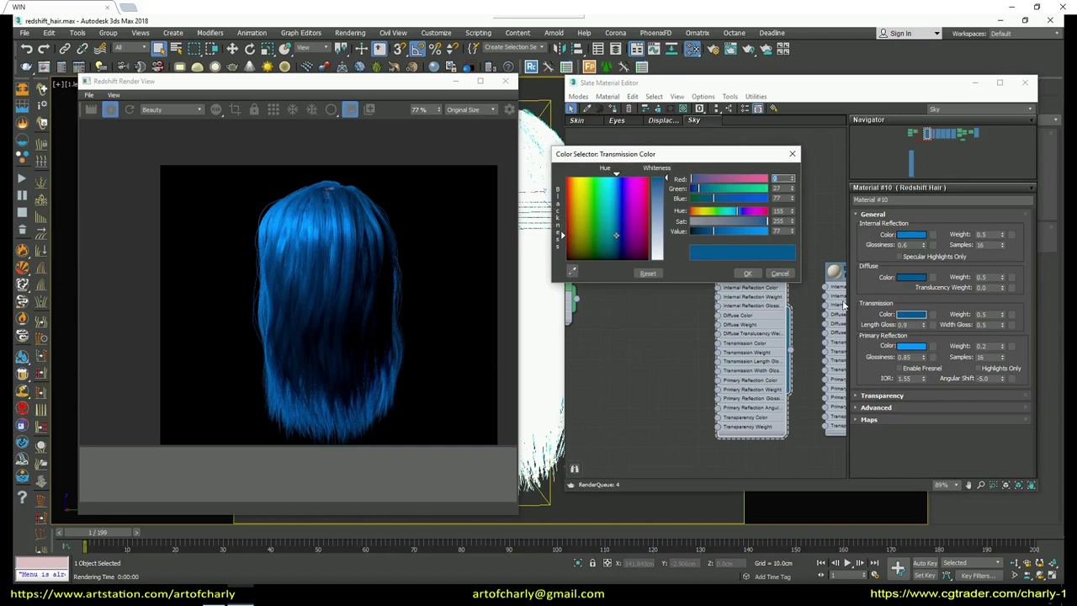
{"action": "left_click", "coordinate": [781, 275]}
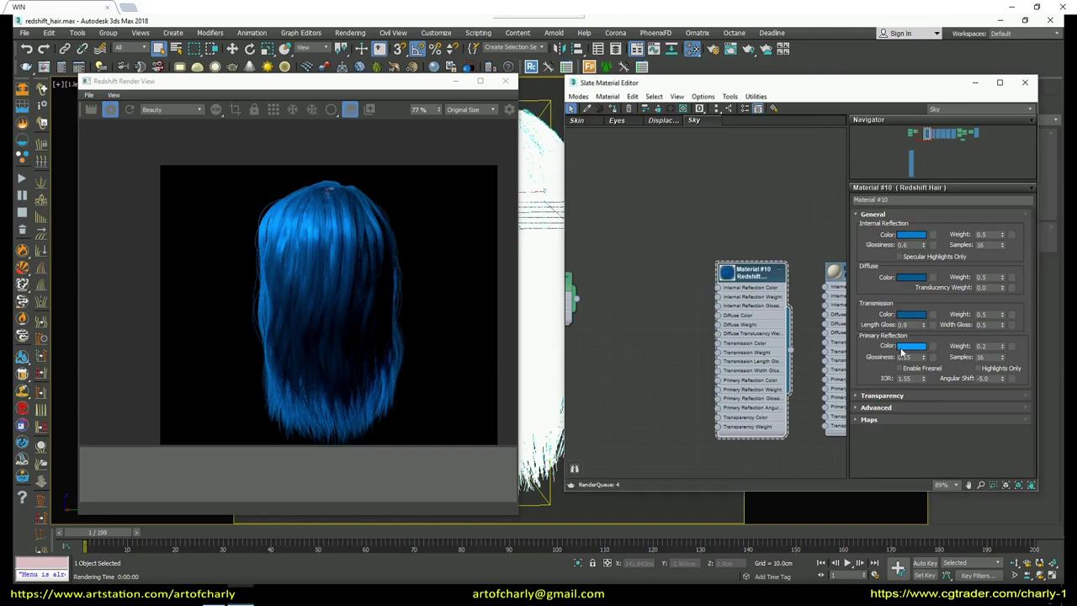
{"action": "left_click", "coordinate": [907, 346]}
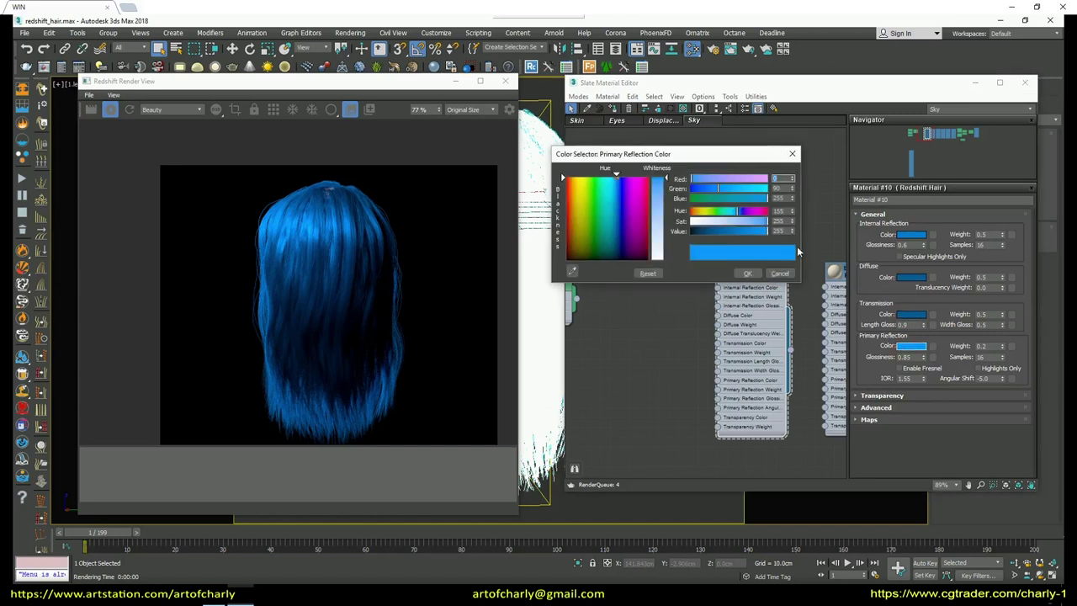
{"action": "left_click", "coordinate": [780, 273]}
{"action": "scroll", "coordinate": [640, 261], "scroll_direction": "down", "scroll_amount": 2}
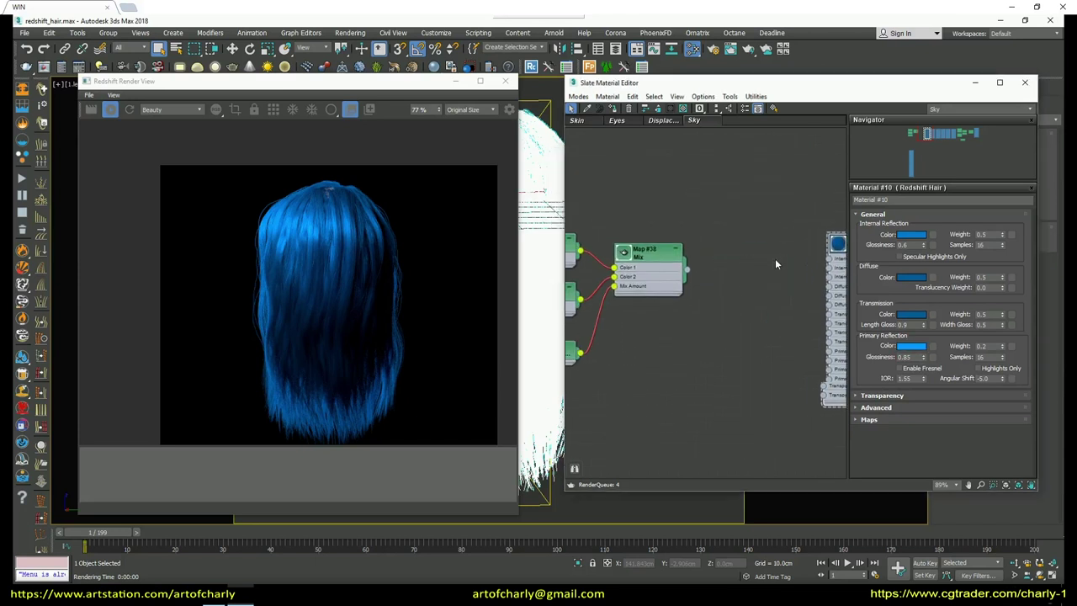
Move the Mix network beside Material #10 and wire it into Diffuse and Transmission Color
{"action": "left_click_drag", "start_coordinate": [567, 218], "coordinate": [648, 349]}
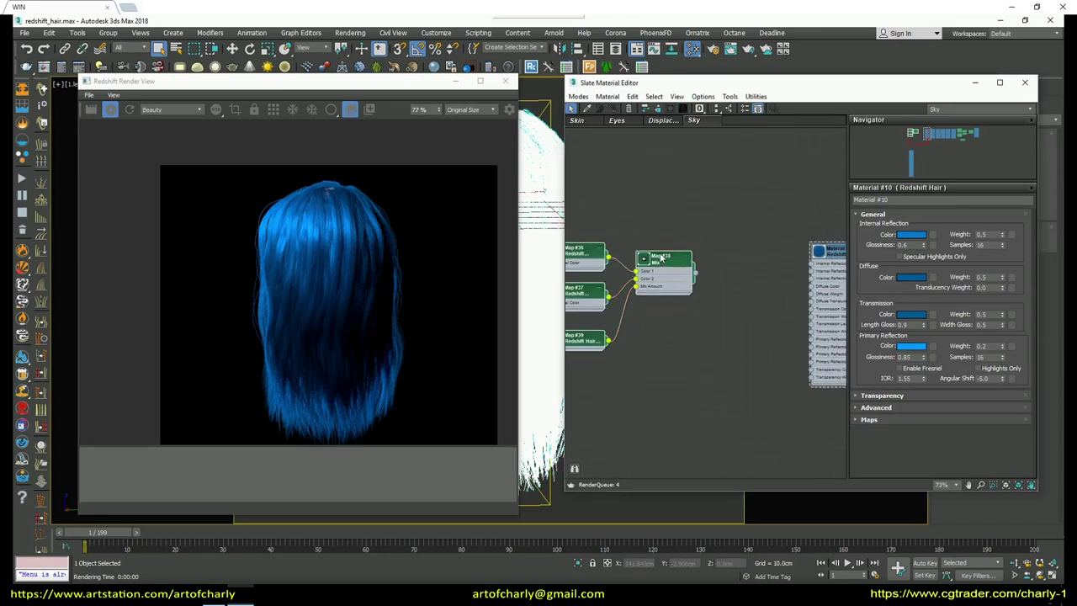
{"action": "left_click_drag", "start_coordinate": [665, 269], "coordinate": [751, 284]}
{"action": "scroll", "coordinate": [766, 337], "scroll_direction": "up", "scroll_amount": 3}
{"action": "middle_click_drag", "start_coordinate": [766, 333], "coordinate": [708, 333]}
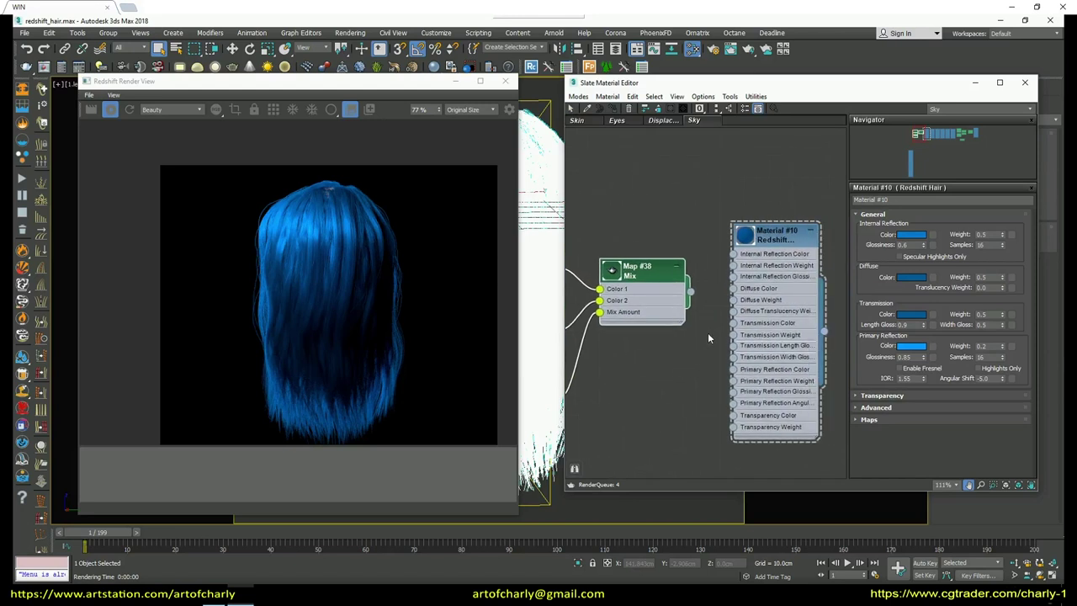
{"action": "left_click_drag", "start_coordinate": [733, 288], "coordinate": [692, 293]}
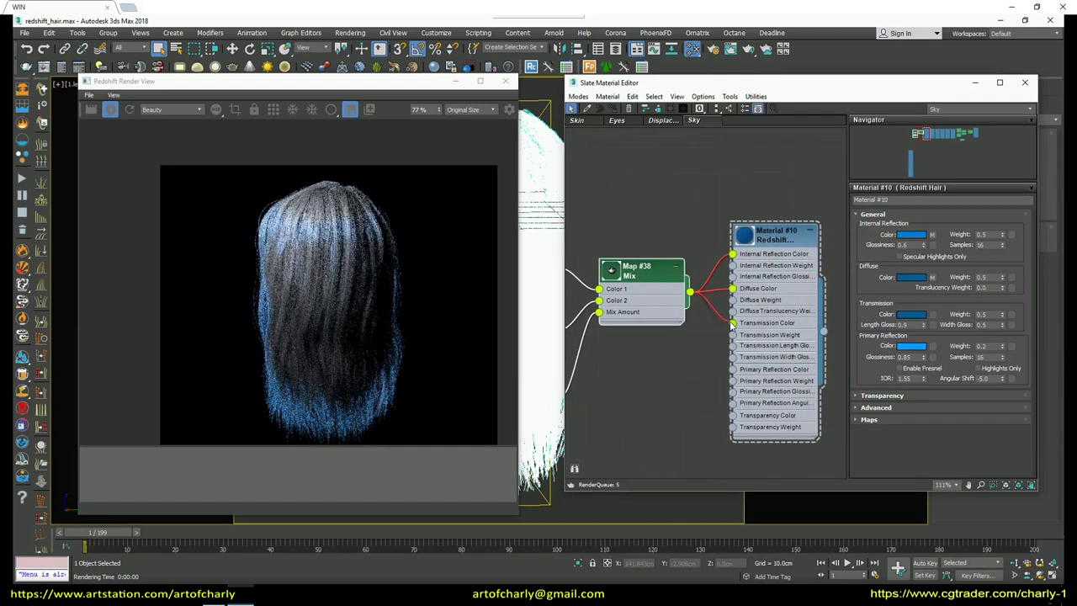
{"action": "left_click_drag", "start_coordinate": [691, 292], "coordinate": [732, 323]}
Copy Material #10's internal reflection blue and paste it into Map #36's colour
{"action": "right_click", "coordinate": [919, 236]}
{"action": "left_click", "coordinate": [940, 244]}
{"action": "middle_click_drag", "start_coordinate": [639, 370], "coordinate": [790, 370]}
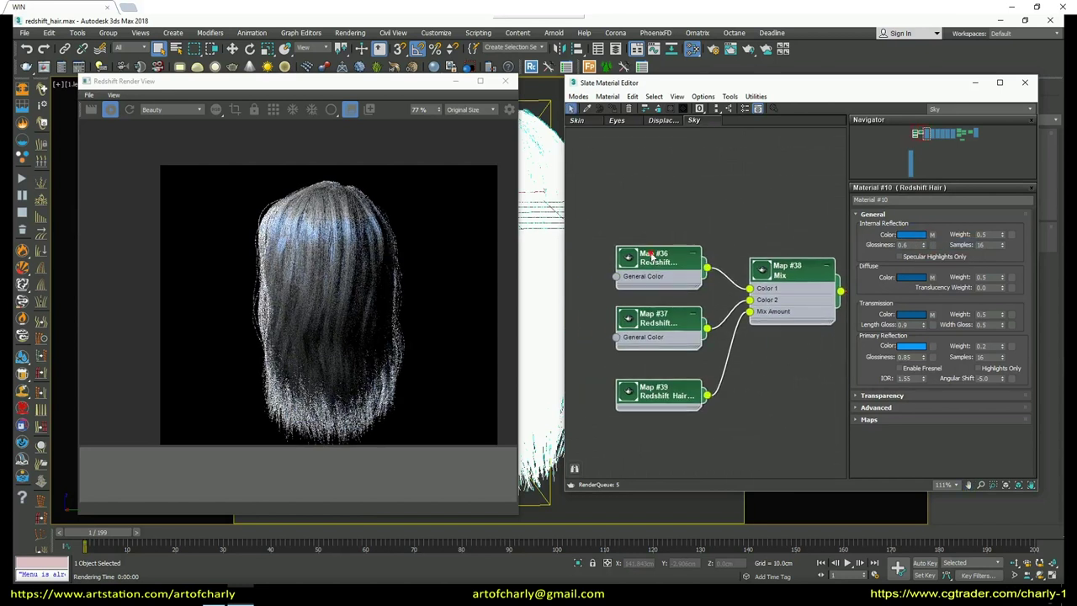
{"action": "left_click", "coordinate": [659, 257]}
{"action": "left_click", "coordinate": [977, 213]}
{"action": "right_click", "coordinate": [1000, 235]}
{"action": "left_click", "coordinate": [1023, 254]}
Paste the blue into Map #37 and lower its saturation for a lighter blue
{"action": "left_click", "coordinate": [673, 322]}
{"action": "right_click", "coordinate": [1000, 235]}
{"action": "left_click", "coordinate": [1018, 252]}
{"action": "left_click", "coordinate": [1001, 238]}
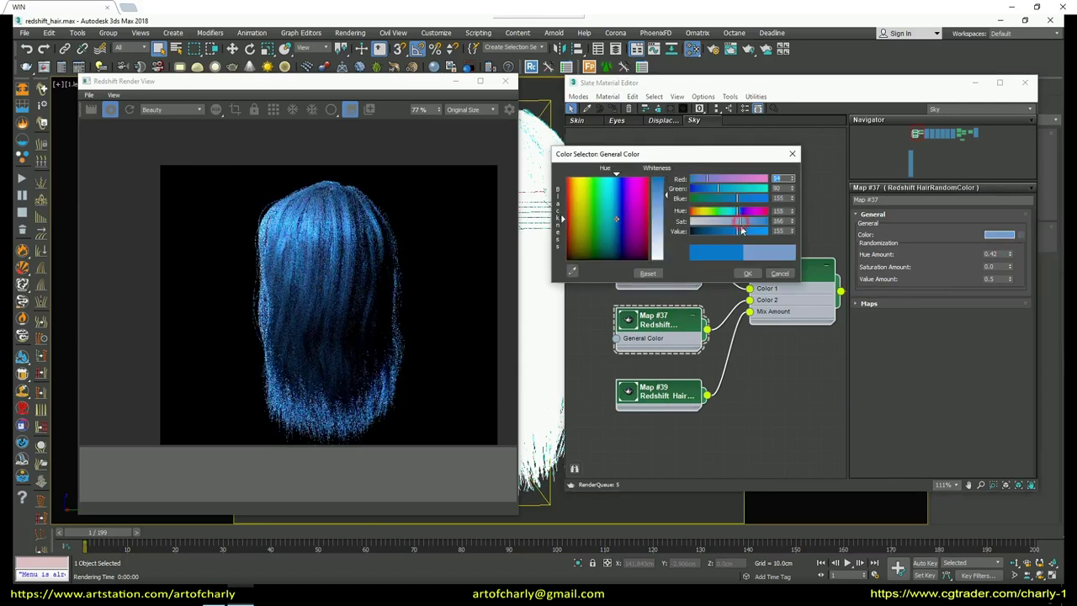
{"action": "left_click_drag", "start_coordinate": [764, 221], "coordinate": [735, 235]}
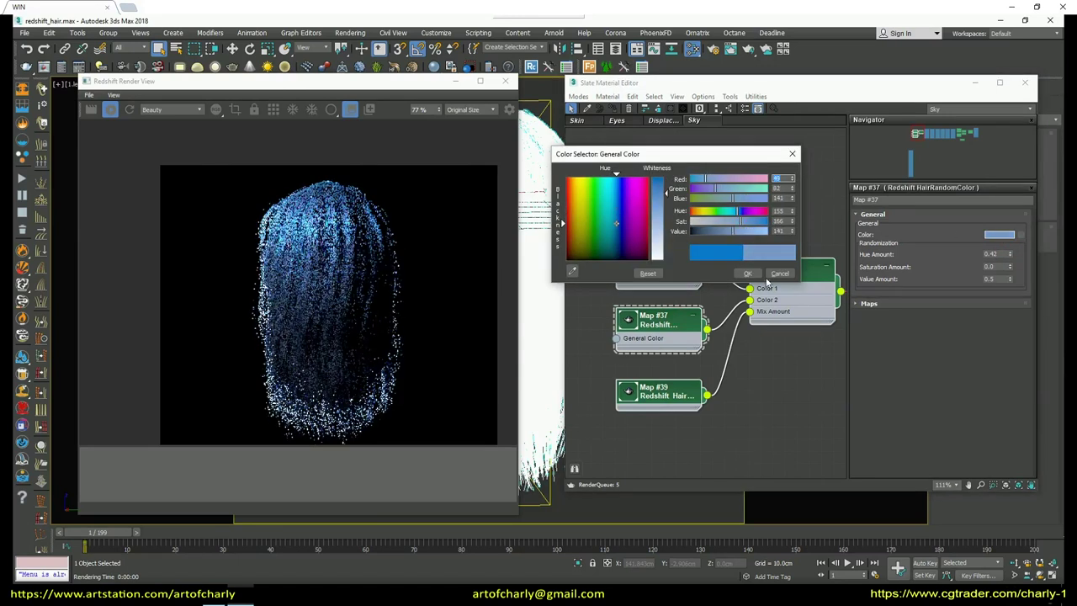
{"action": "left_click", "coordinate": [747, 273]}
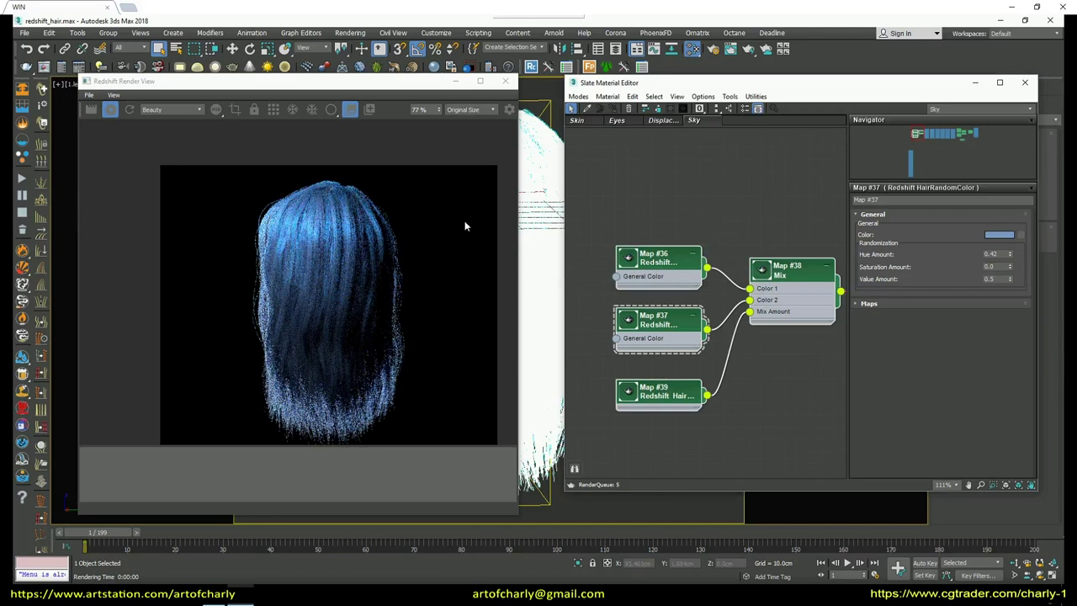
Rework Map #37's colour into a darker, more saturated deep blue
{"action": "scroll", "coordinate": [305, 217], "scroll_direction": "up", "scroll_amount": 3}
{"action": "scroll", "coordinate": [308, 217], "scroll_direction": "up", "scroll_amount": 3}
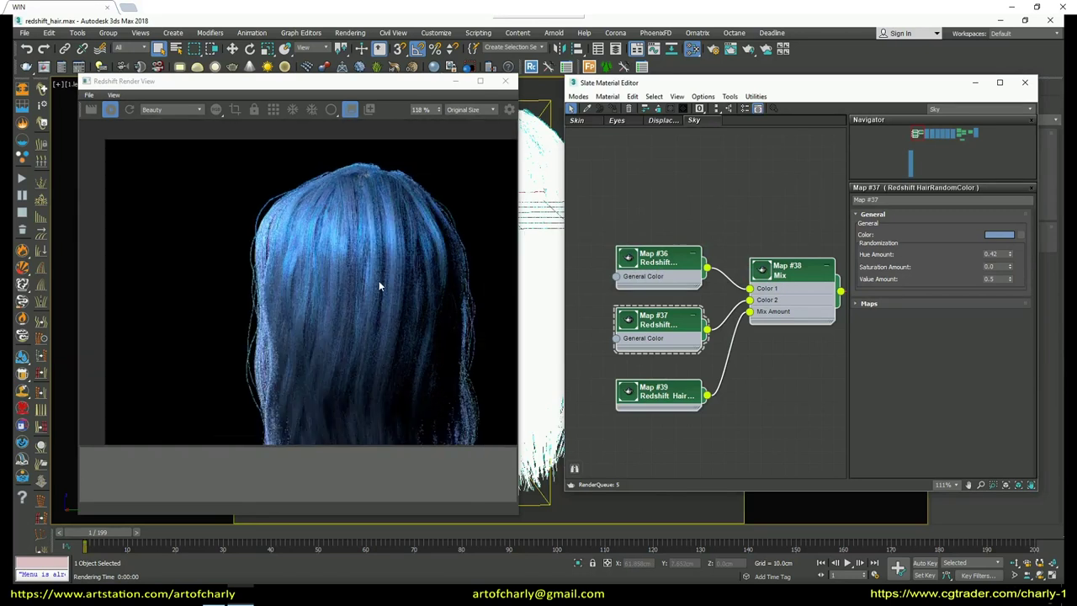
{"action": "scroll", "coordinate": [387, 303], "scroll_direction": "down", "scroll_amount": 2}
{"action": "scroll", "coordinate": [412, 311], "scroll_direction": "down", "scroll_amount": 2}
{"action": "scroll", "coordinate": [455, 345], "scroll_direction": "down", "scroll_amount": 2}
{"action": "scroll", "coordinate": [467, 363], "scroll_direction": "down", "scroll_amount": 1}
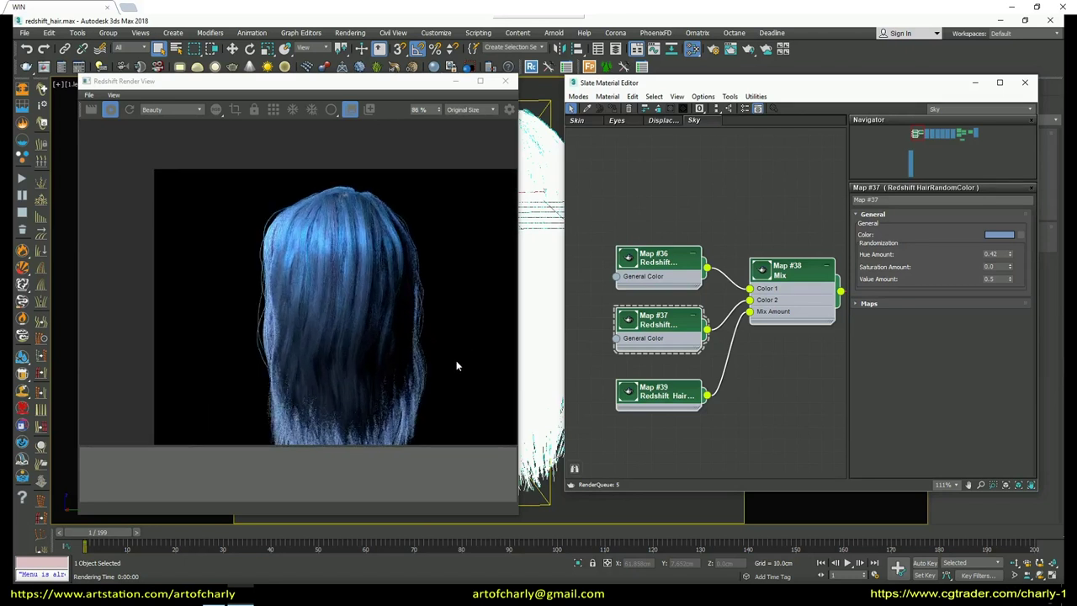
{"action": "left_click", "coordinate": [999, 235]}
{"action": "left_click", "coordinate": [707, 234]}
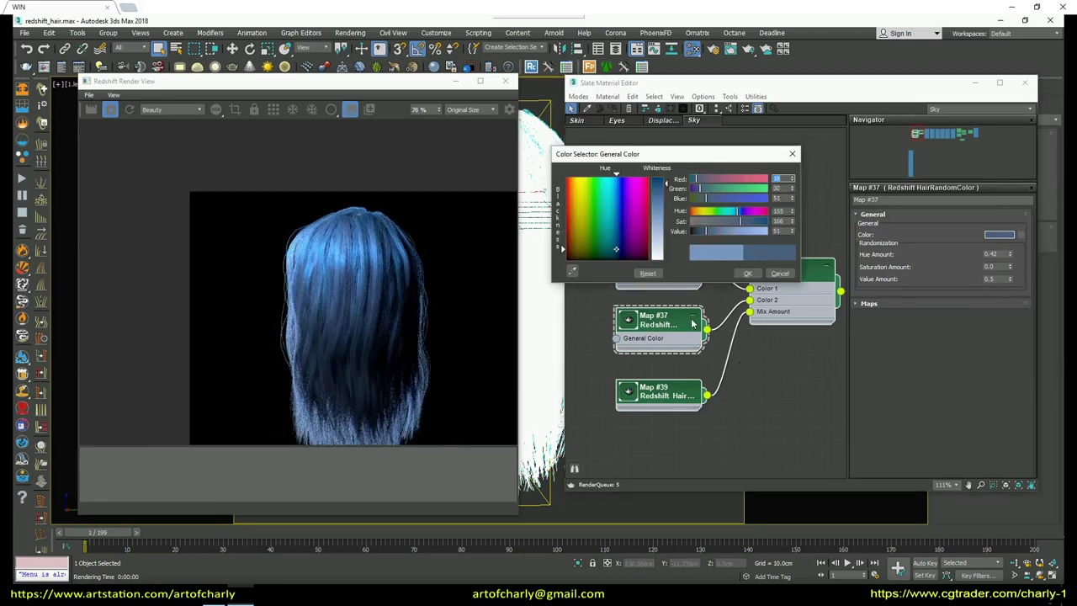
{"action": "left_click_drag", "start_coordinate": [740, 221], "coordinate": [768, 221]}
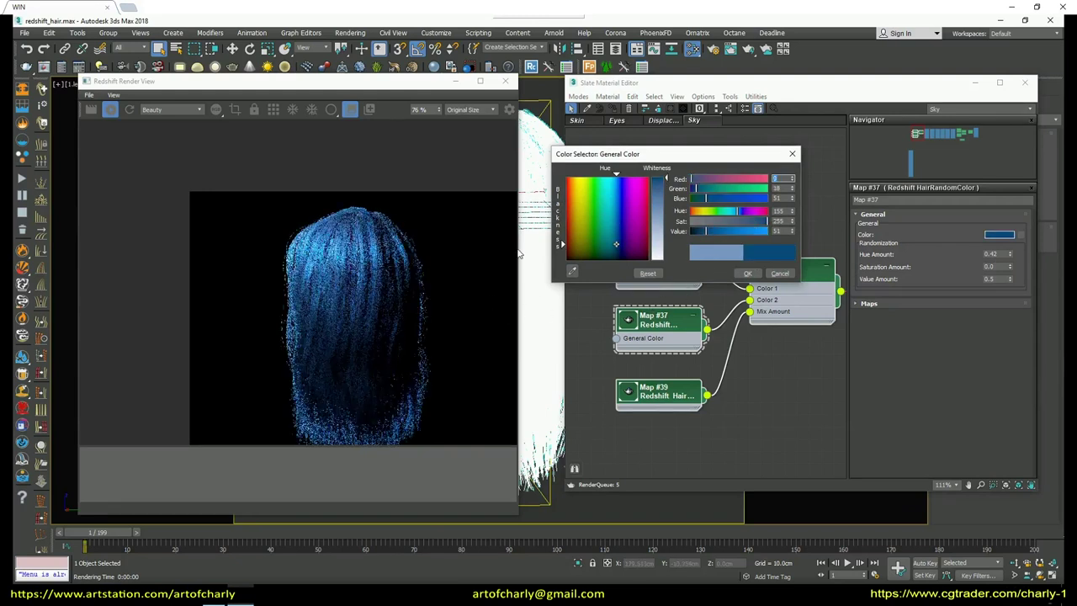
{"action": "left_click", "coordinate": [747, 273]}
Select Map #36 and check the resulting blue hair in the render view
{"action": "left_click", "coordinate": [656, 257]}
{"action": "scroll", "coordinate": [354, 290], "scroll_direction": "up", "scroll_amount": 2}
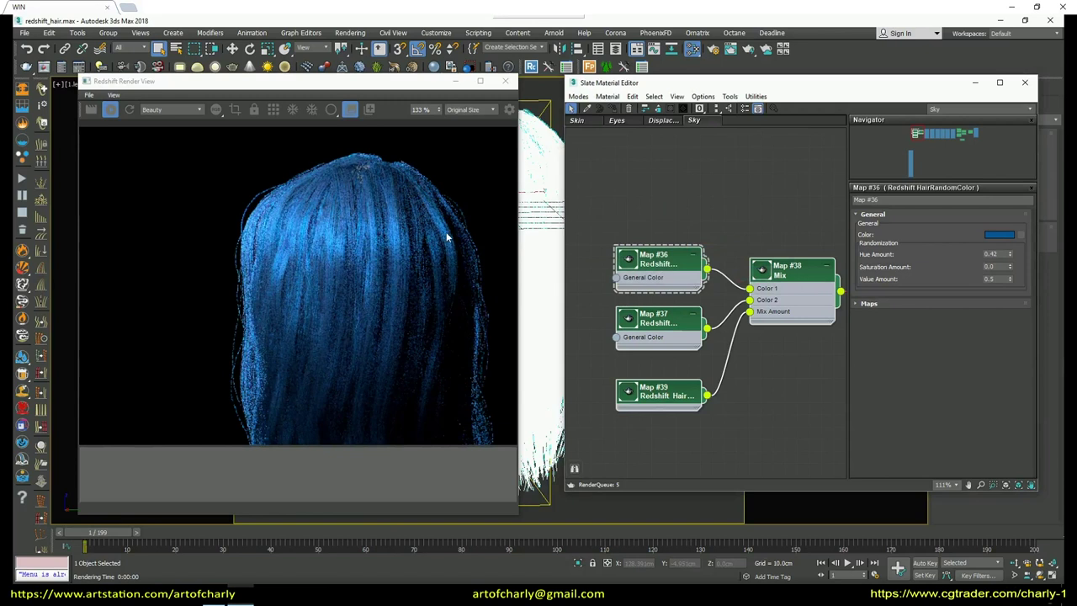
{"action": "scroll", "coordinate": [348, 283], "scroll_direction": "down", "scroll_amount": 2}
{"action": "scroll", "coordinate": [385, 302], "scroll_direction": "down", "scroll_amount": 2}
{"action": "scroll", "coordinate": [404, 312], "scroll_direction": "up", "scroll_amount": 1}
{"action": "left_click", "coordinate": [412, 349]}
{"action": "scroll", "coordinate": [403, 336], "scroll_direction": "up", "scroll_amount": 2}
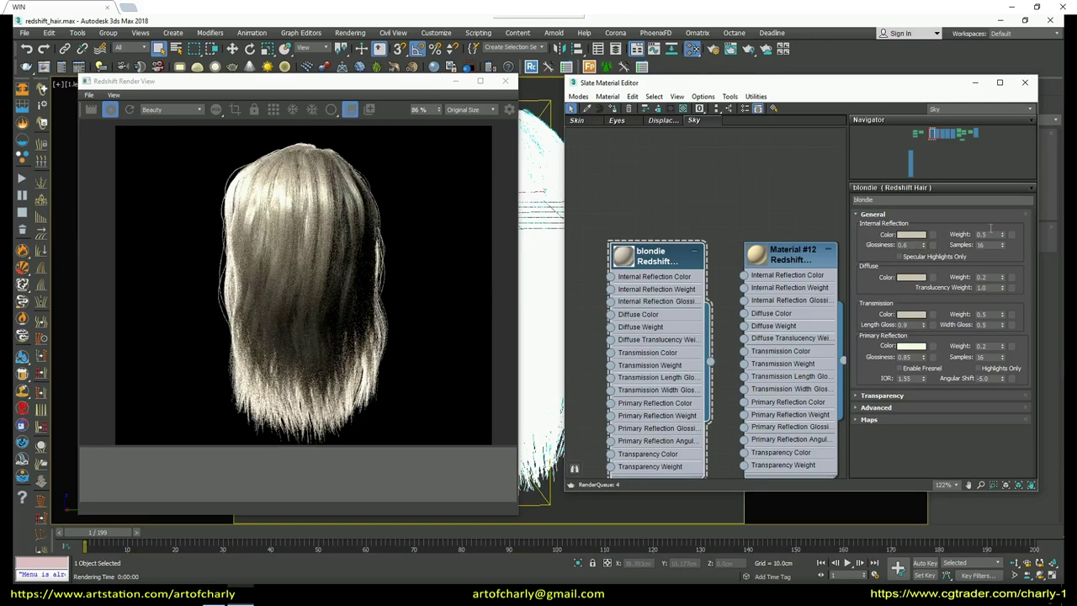
Review blondie's Diffuse Weight 0.2 and its Internal Reflection, Diffuse and Transmission colours unchanged
{"action": "double_click", "coordinate": [988, 281]}
{"action": "left_click", "coordinate": [911, 236]}
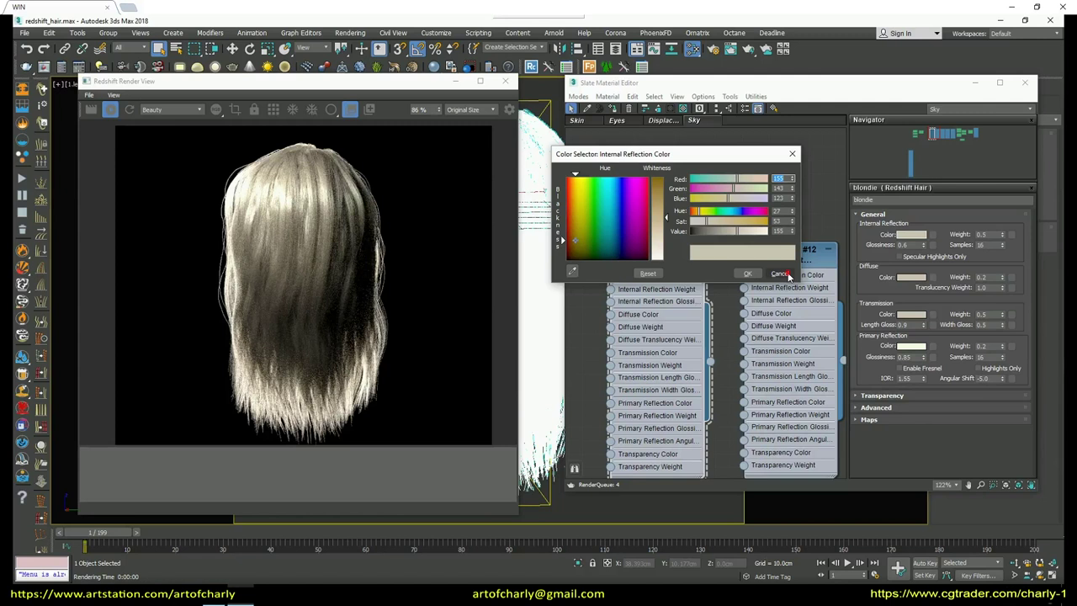
{"action": "left_click", "coordinate": [780, 273]}
{"action": "left_click", "coordinate": [909, 277]}
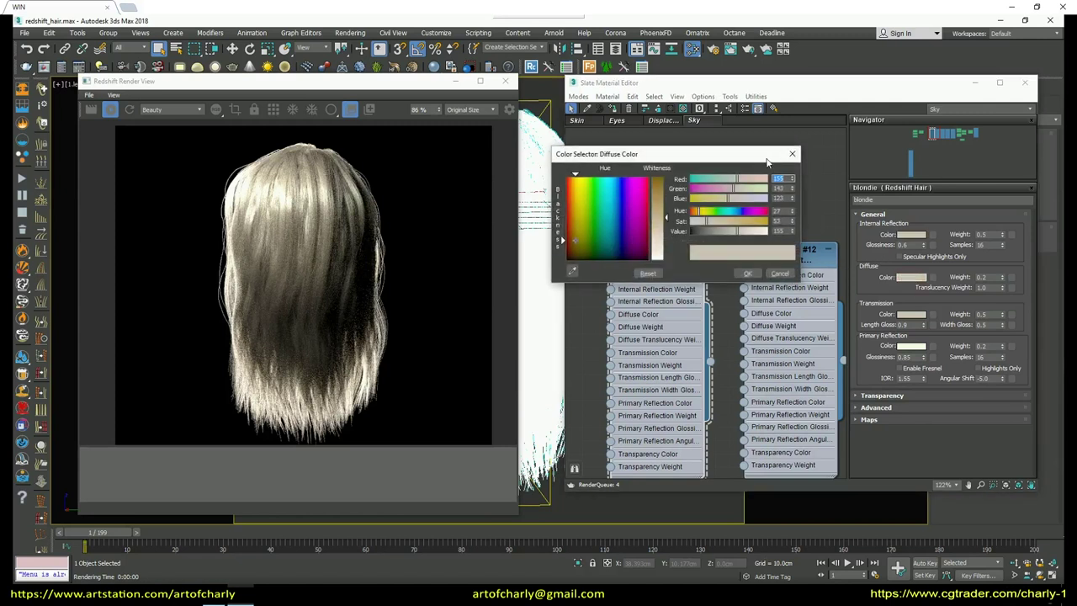
{"action": "left_click", "coordinate": [778, 274]}
{"action": "left_click", "coordinate": [909, 314]}
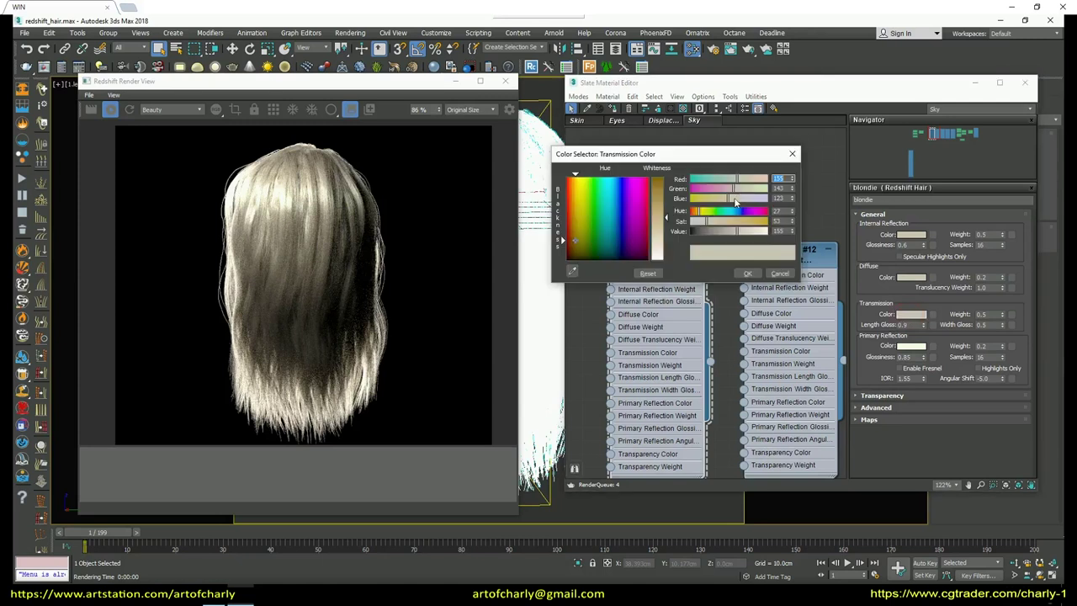
{"action": "left_click", "coordinate": [781, 274]}
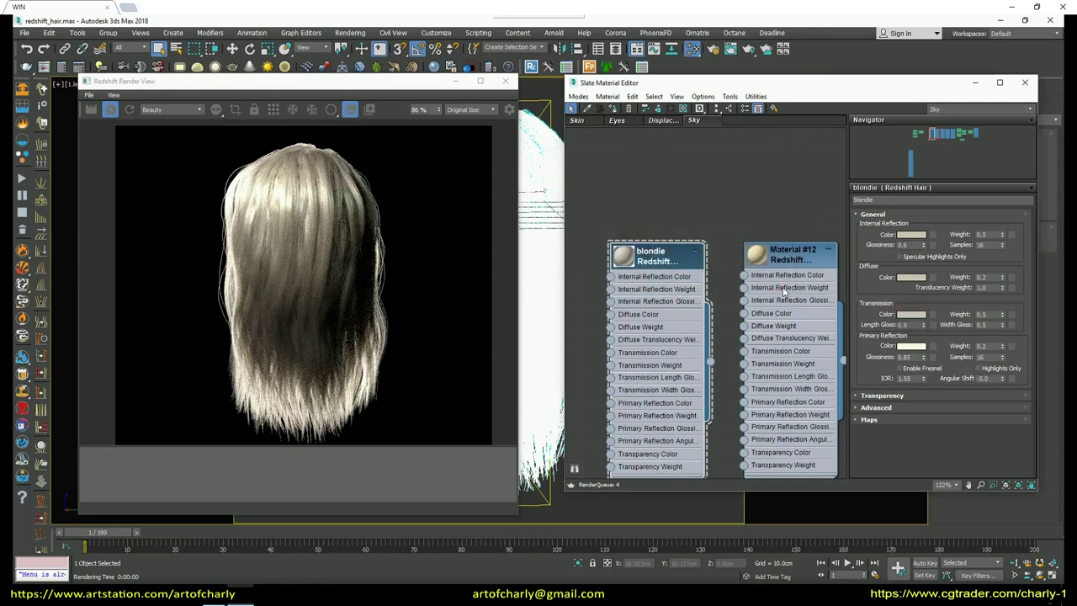
{"action": "scroll", "coordinate": [739, 176], "scroll_direction": "down", "scroll_amount": 3}
{"action": "middle_click_drag", "start_coordinate": [722, 195], "coordinate": [640, 210]}
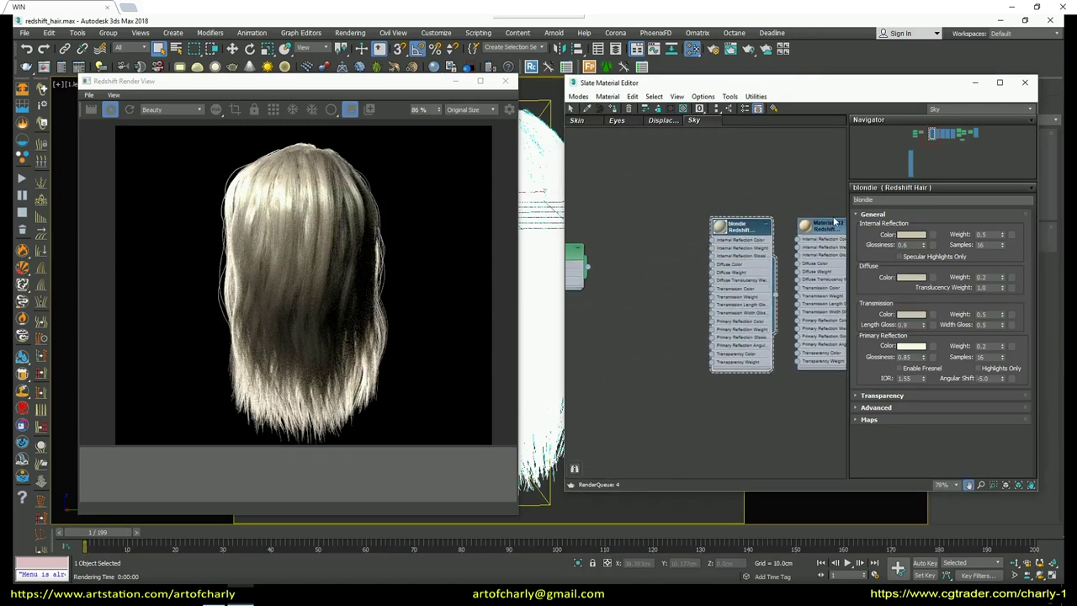
Copy blondie's Internal Reflection beige and paste it into Map #36's colour
{"action": "right_click", "coordinate": [908, 236]}
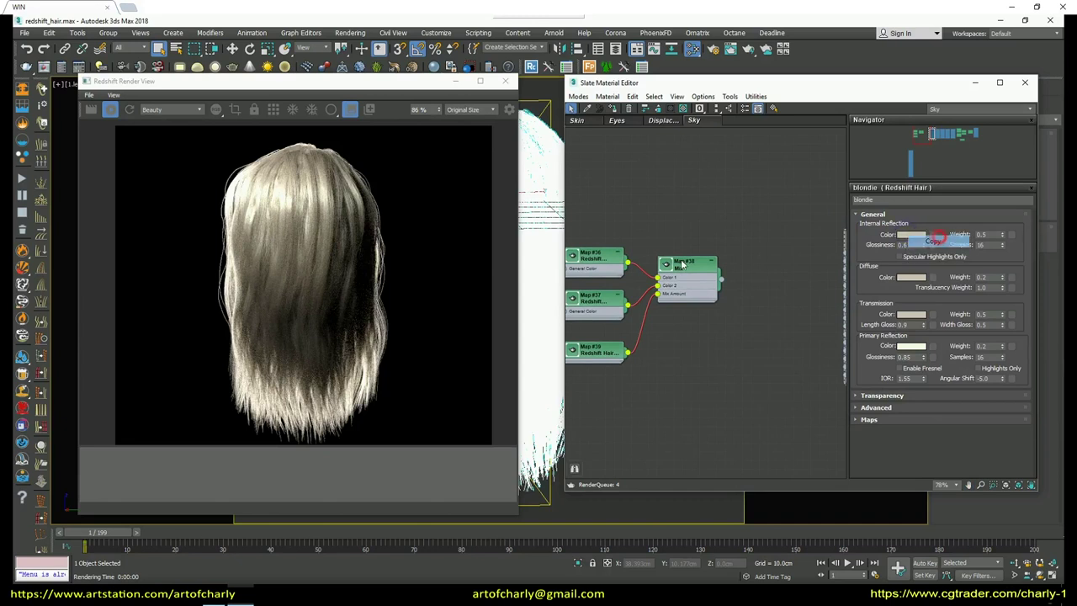
{"action": "double_click", "coordinate": [589, 255]}
{"action": "right_click", "coordinate": [1009, 237]}
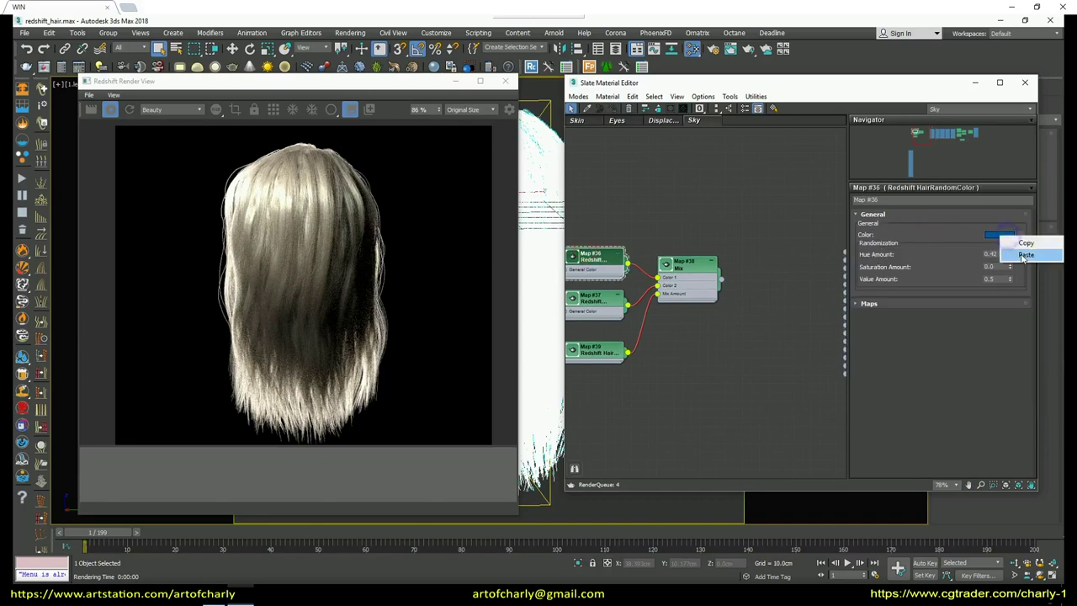
{"action": "left_click", "coordinate": [1028, 251]}
Paste the beige into Map #37, then desaturate it to neutral grey 183,183,183
{"action": "double_click", "coordinate": [594, 300]}
{"action": "right_click", "coordinate": [998, 241]}
{"action": "left_click", "coordinate": [1014, 254]}
{"action": "left_click", "coordinate": [999, 235]}
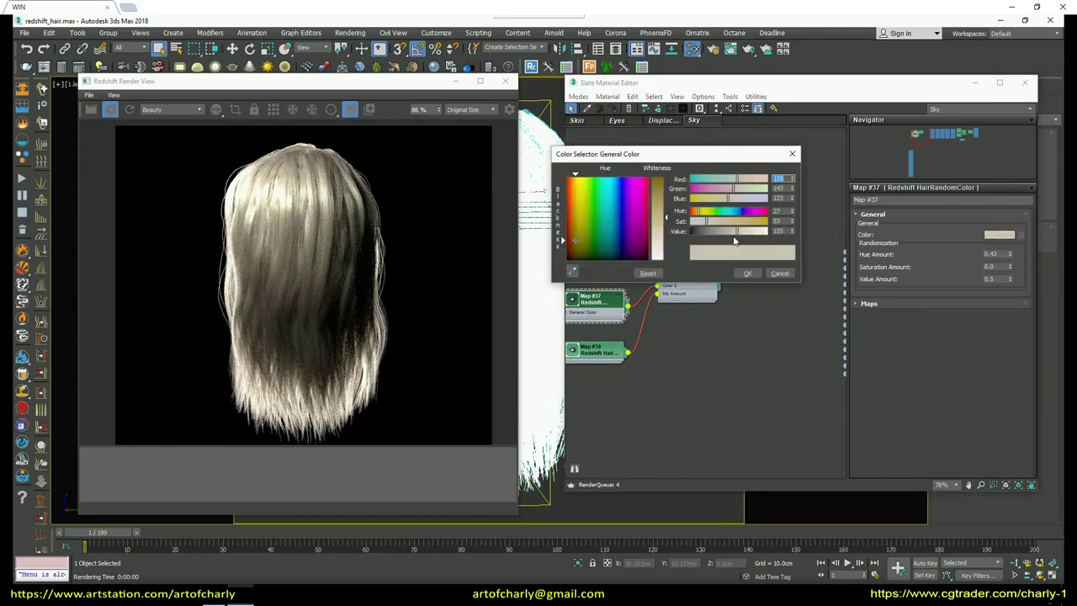
{"action": "mouse_move", "coordinate": [705, 220]}
{"action": "left_mouse_down"}
{"action": "mouse_move", "coordinate": [692, 221]}
{"action": "mouse_move", "coordinate": [744, 230]}
{"action": "left_mouse_up"}
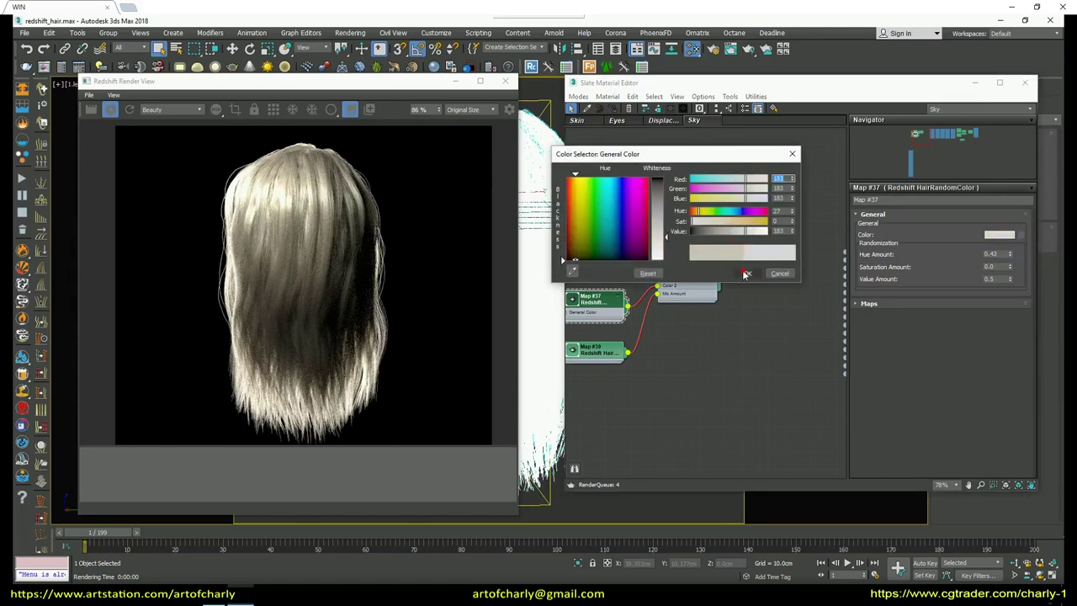
{"action": "left_click", "coordinate": [744, 273]}
{"action": "mouse_move", "coordinate": [741, 301]}
{"action": "middle_mouse_down"}
{"action": "mouse_move", "coordinate": [668, 319]}
{"action": "mouse_move", "coordinate": [624, 302]}
{"action": "middle_mouse_up"}
Wire the Mix output into blondie's Internal Reflection, Diffuse and Transmission colours and check the render
{"action": "left_click_drag", "start_coordinate": [596, 299], "coordinate": [737, 268]}
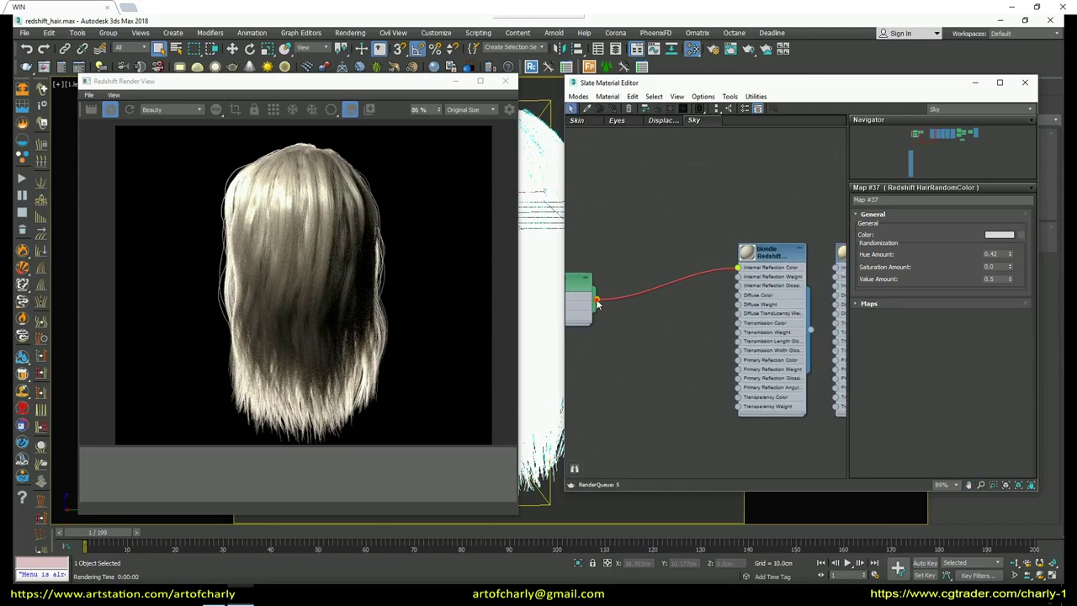
{"action": "left_click_drag", "start_coordinate": [596, 299], "coordinate": [737, 295]}
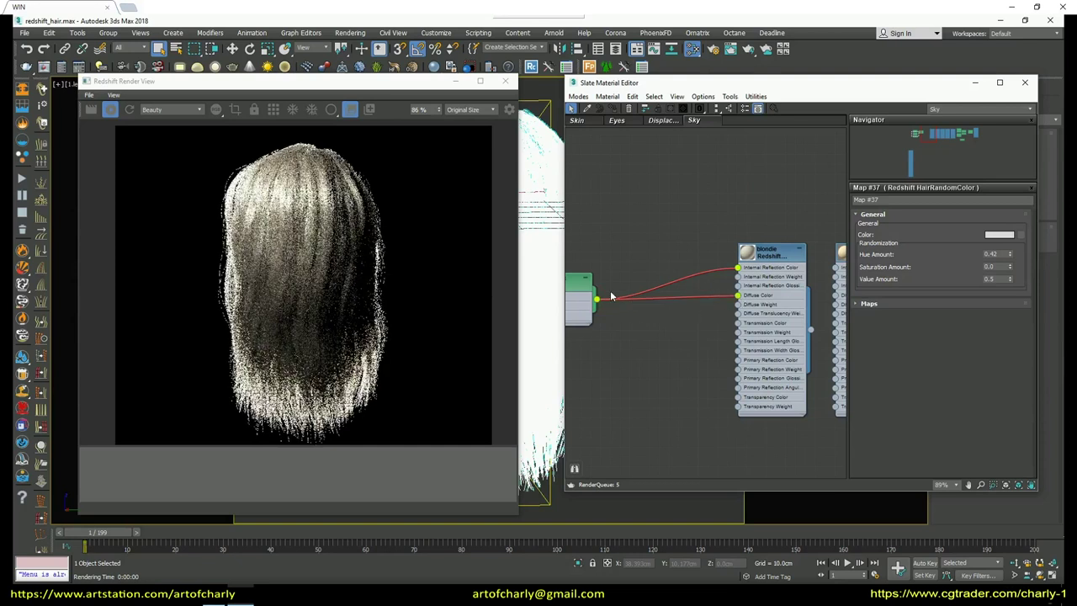
{"action": "mouse_move", "coordinate": [597, 298]}
{"action": "left_mouse_down"}
{"action": "mouse_move", "coordinate": [696, 354]}
{"action": "mouse_move", "coordinate": [737, 323]}
{"action": "left_mouse_up"}
{"action": "scroll", "coordinate": [704, 404], "scroll_direction": "down", "scroll_amount": 3}
{"action": "scroll", "coordinate": [286, 215], "scroll_direction": "up", "scroll_amount": 3}
{"action": "scroll", "coordinate": [286, 215], "scroll_direction": "up", "scroll_amount": 2}
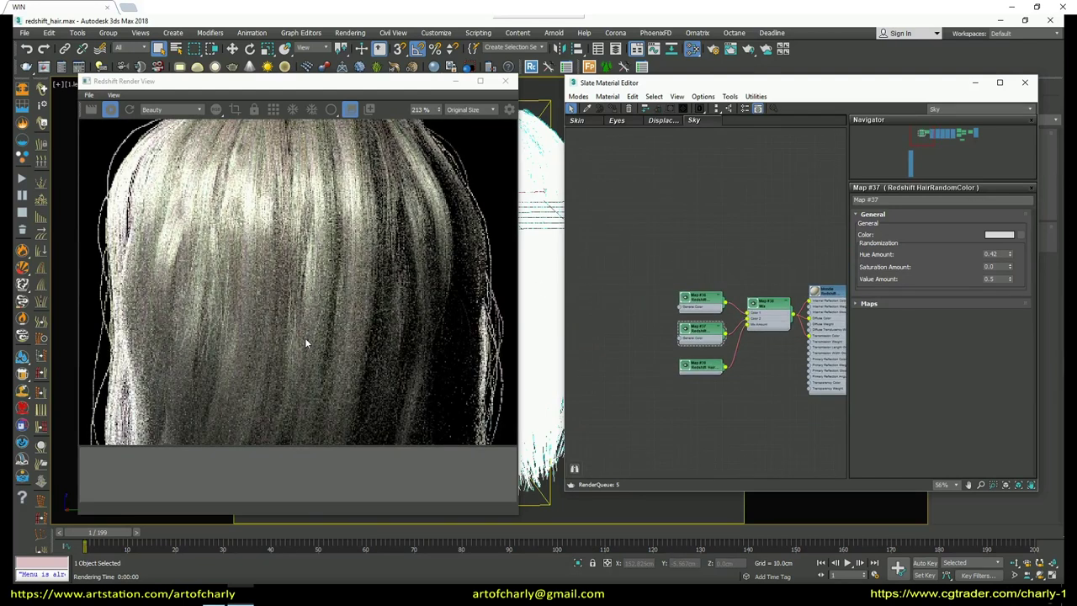
{"action": "scroll", "coordinate": [256, 270], "scroll_direction": "down", "scroll_amount": 1}
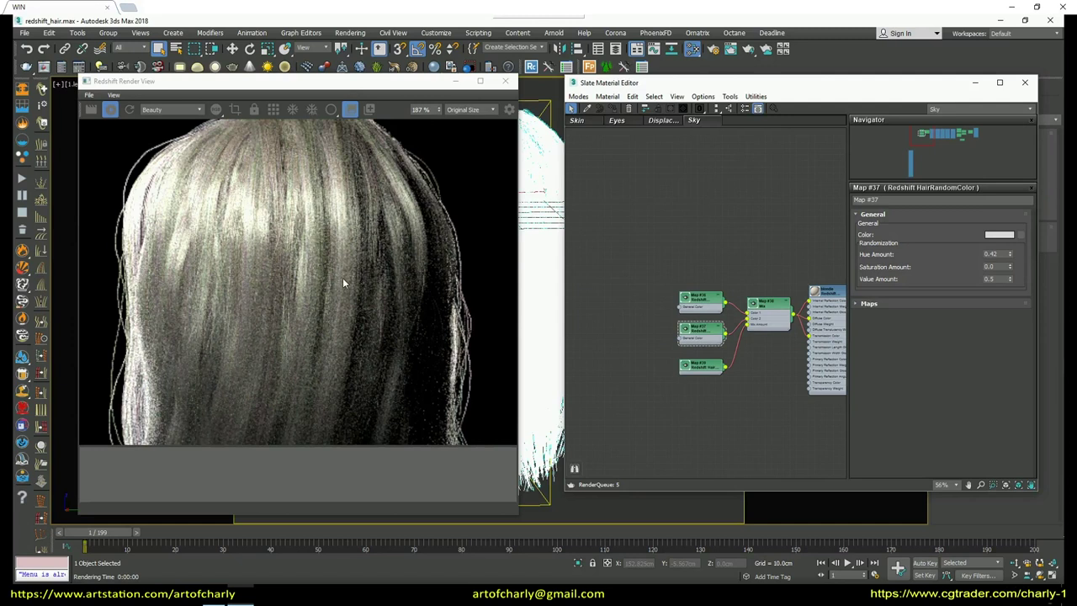
{"action": "scroll", "coordinate": [343, 278], "scroll_direction": "down", "scroll_amount": 3}
{"action": "scroll", "coordinate": [364, 286], "scroll_direction": "down", "scroll_amount": 2}
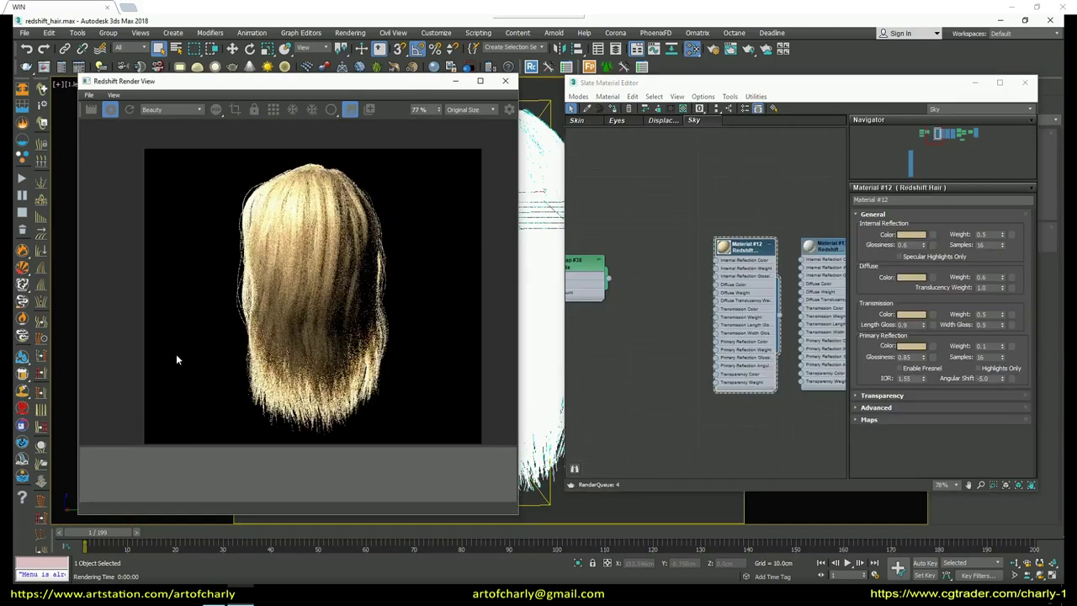
Inspect Material #12's Internal Reflection and Diffuse colours unchanged and select the Diffuse Weight value
{"action": "left_click", "coordinate": [734, 268]}
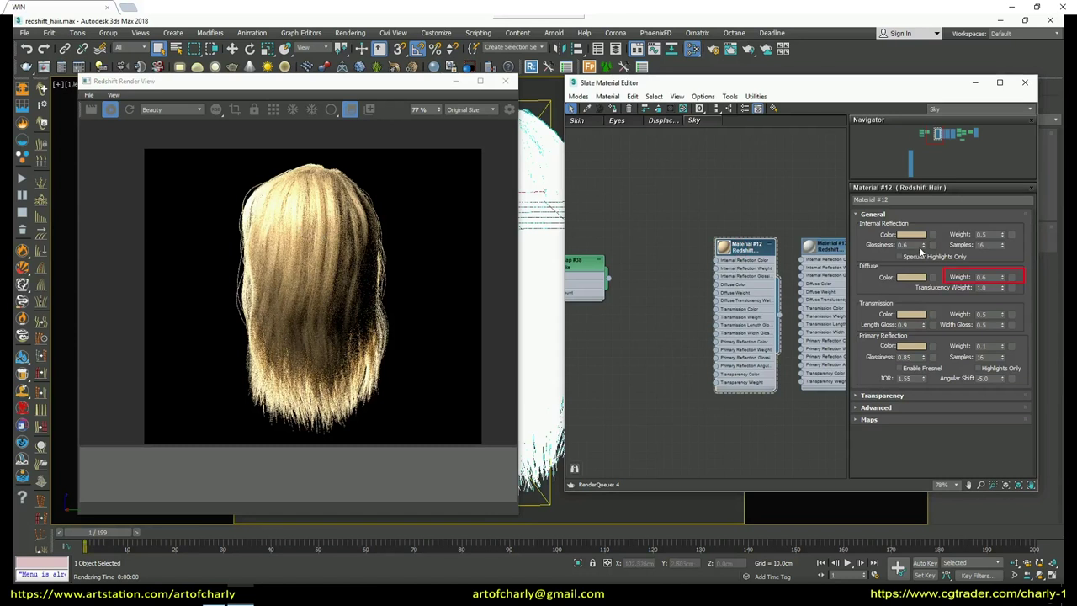
{"action": "left_click", "coordinate": [911, 236]}
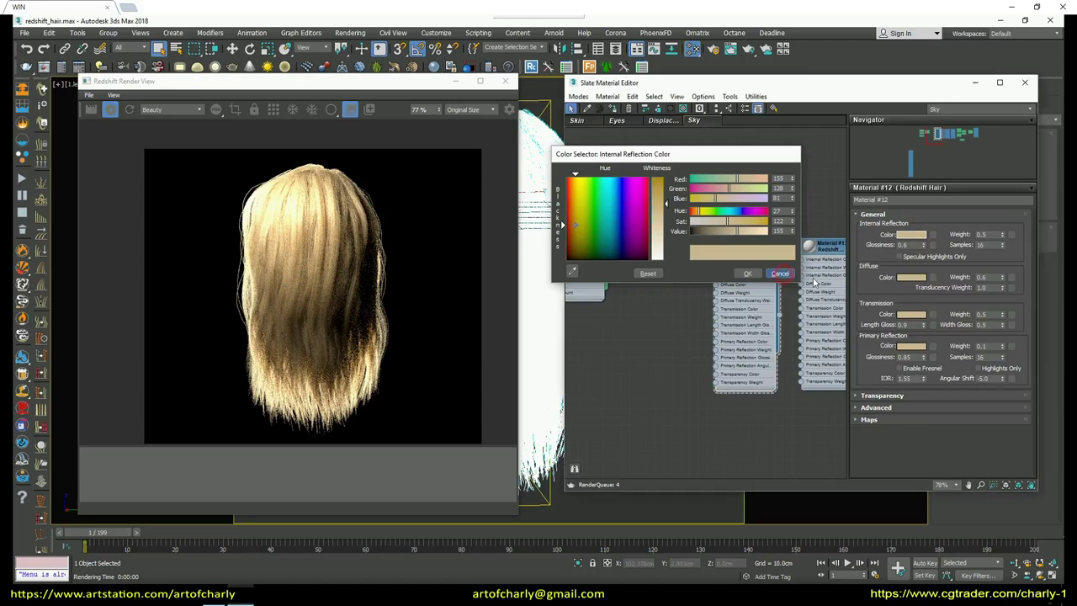
{"action": "left_click", "coordinate": [781, 273]}
{"action": "left_click", "coordinate": [911, 277]}
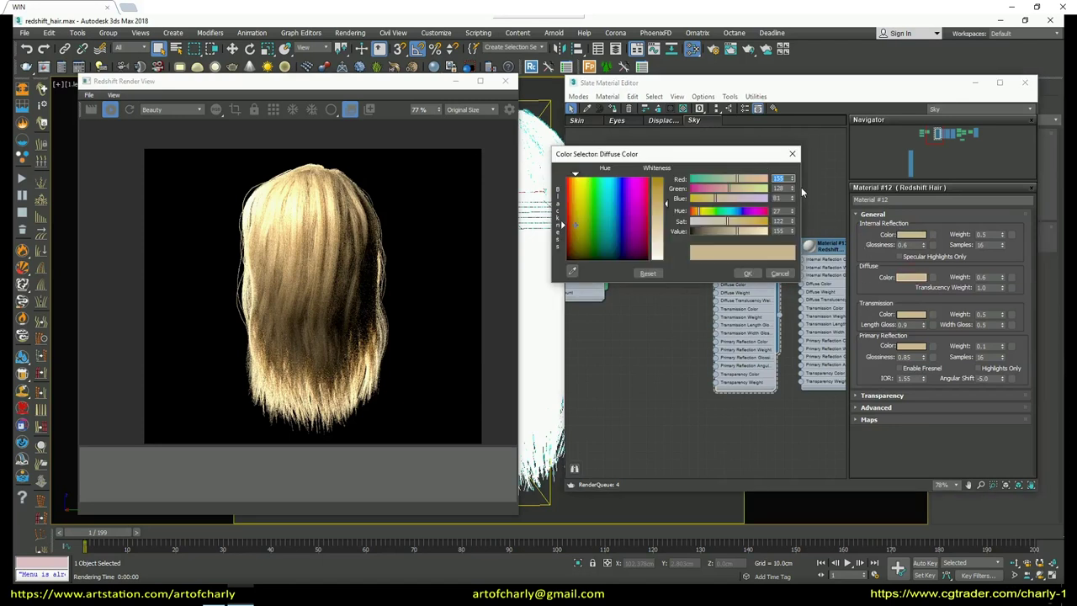
{"action": "left_click", "coordinate": [779, 273]}
{"action": "double_click", "coordinate": [983, 277]}
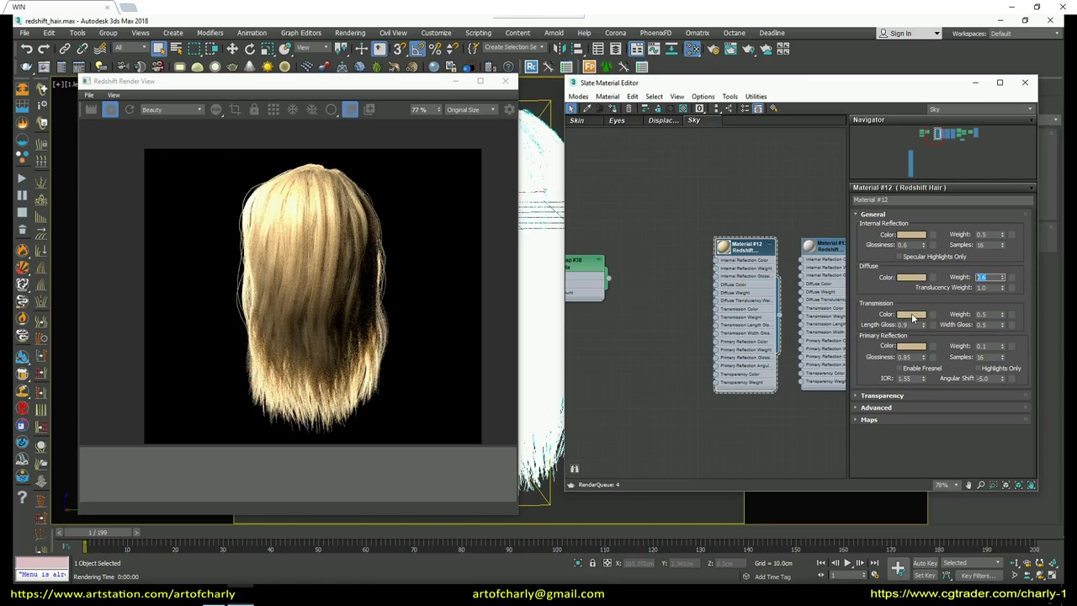
Inspect the Transmission and Primary Reflection colours unchanged, then pan to the Map and Mix nodes
{"action": "left_click", "coordinate": [914, 317]}
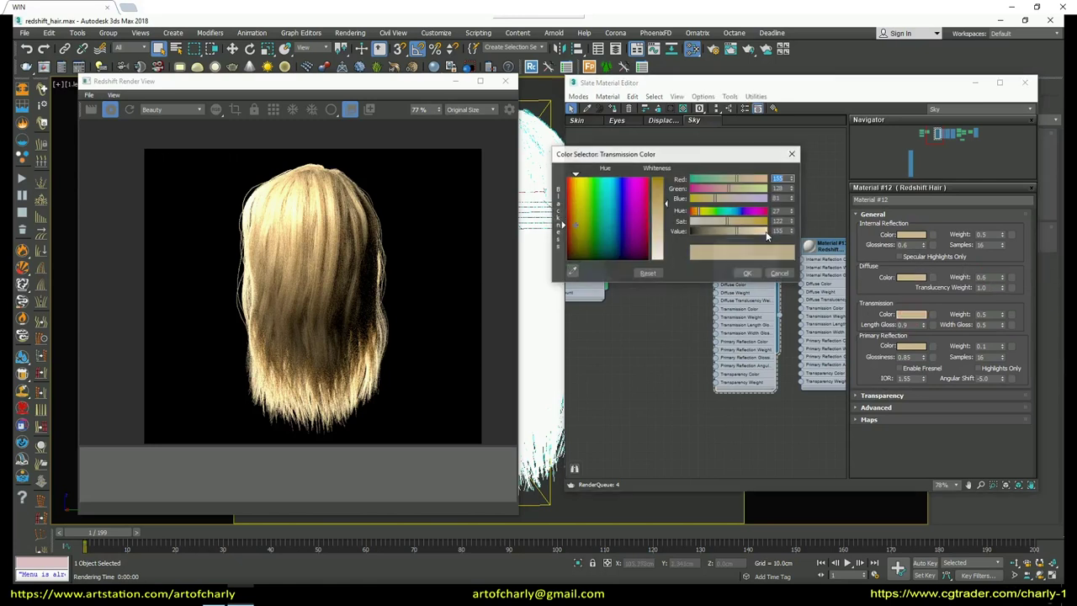
{"action": "left_click", "coordinate": [780, 274]}
{"action": "left_click", "coordinate": [912, 346]}
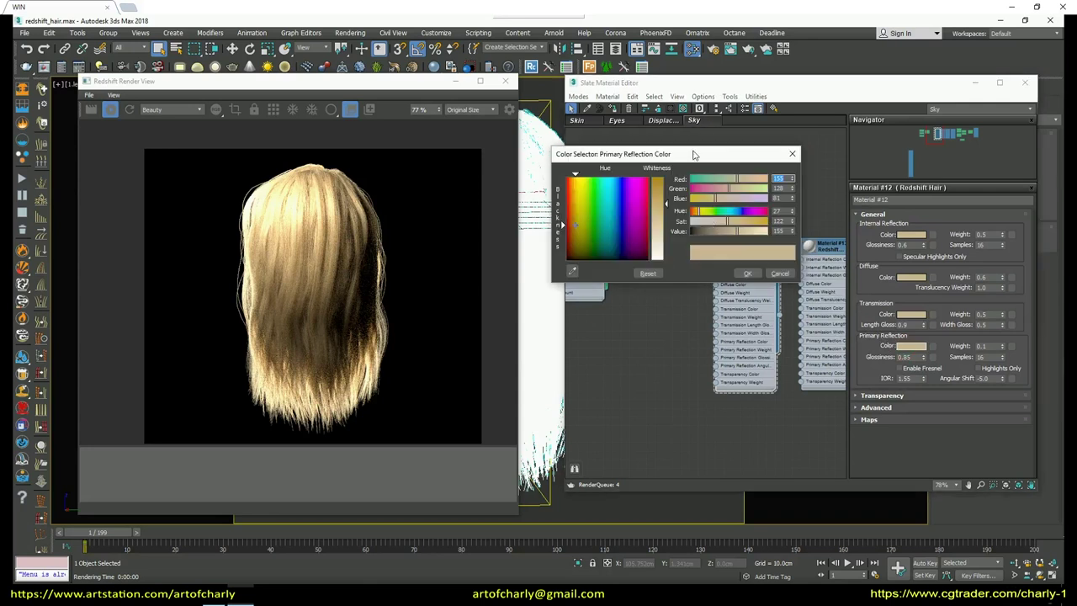
{"action": "left_click", "coordinate": [780, 273]}
{"action": "right_click", "coordinate": [920, 237]}
{"action": "left_click", "coordinate": [933, 242]}
{"action": "scroll", "coordinate": [780, 244], "scroll_direction": "down", "scroll_amount": 2}
{"action": "middle_click_drag", "start_coordinate": [598, 250], "coordinate": [751, 250]}
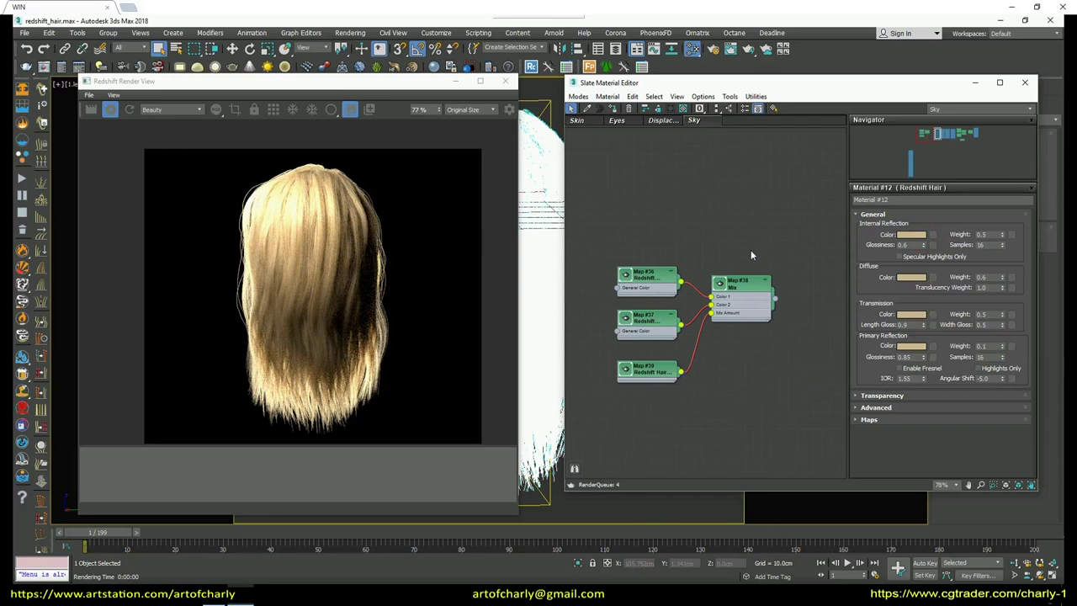
Wire the Map #38 Mix output into Material #12's Diffuse and Transmission Color
{"action": "middle_click_drag", "start_coordinate": [761, 320], "coordinate": [682, 303]}
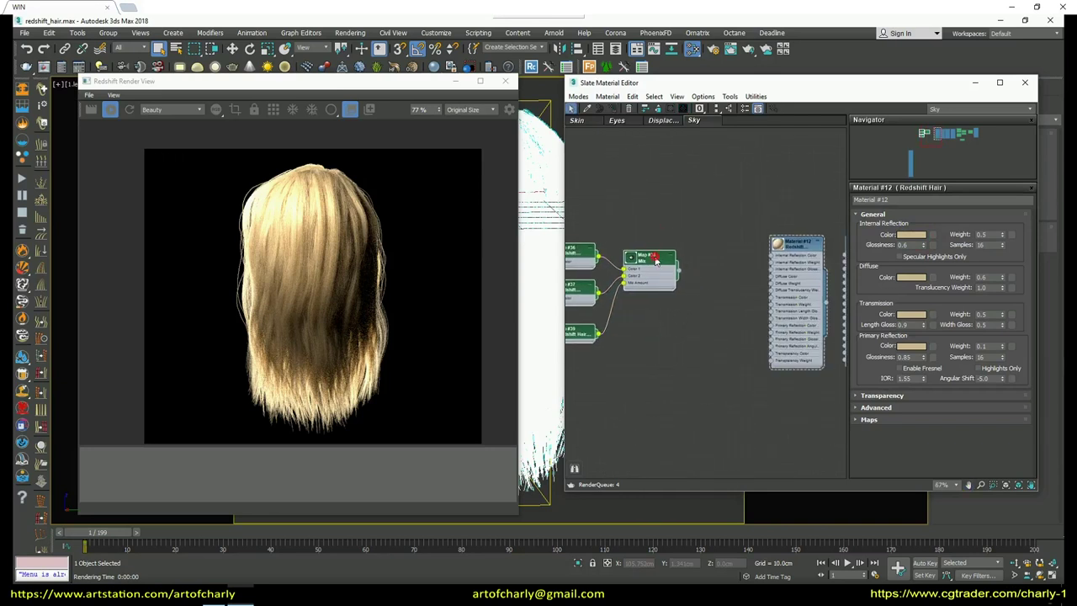
{"action": "left_click_drag", "start_coordinate": [655, 261], "coordinate": [714, 262]}
{"action": "scroll", "coordinate": [311, 219], "scroll_direction": "up", "scroll_amount": 2}
{"action": "scroll", "coordinate": [320, 229], "scroll_direction": "up", "scroll_amount": 2}
{"action": "scroll", "coordinate": [303, 240], "scroll_direction": "up", "scroll_amount": 2}
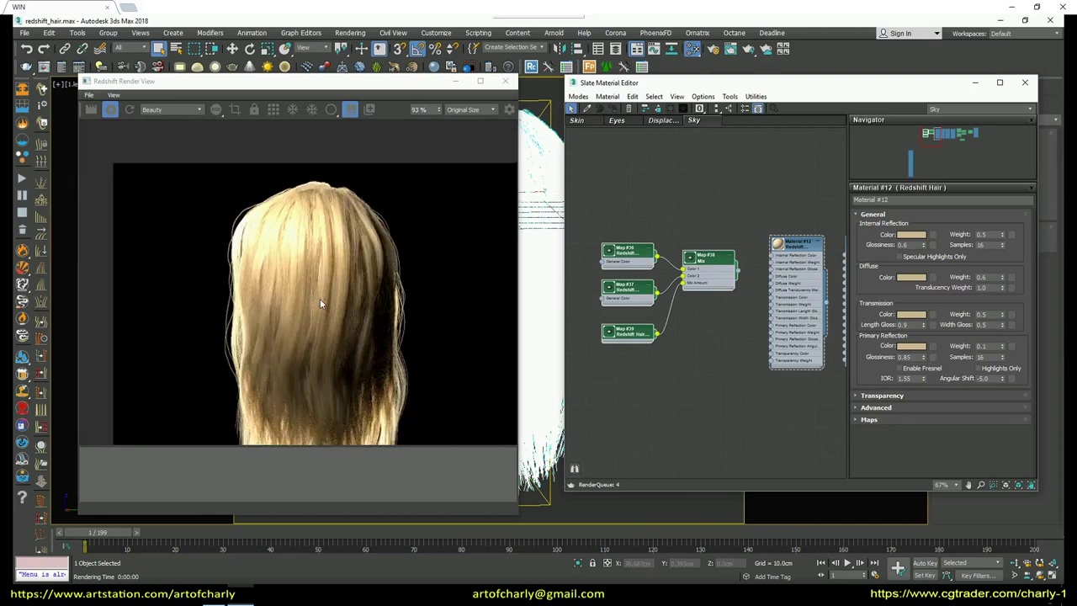
{"action": "scroll", "coordinate": [320, 299], "scroll_direction": "down", "scroll_amount": 5}
{"action": "scroll", "coordinate": [335, 252], "scroll_direction": "up", "scroll_amount": 1}
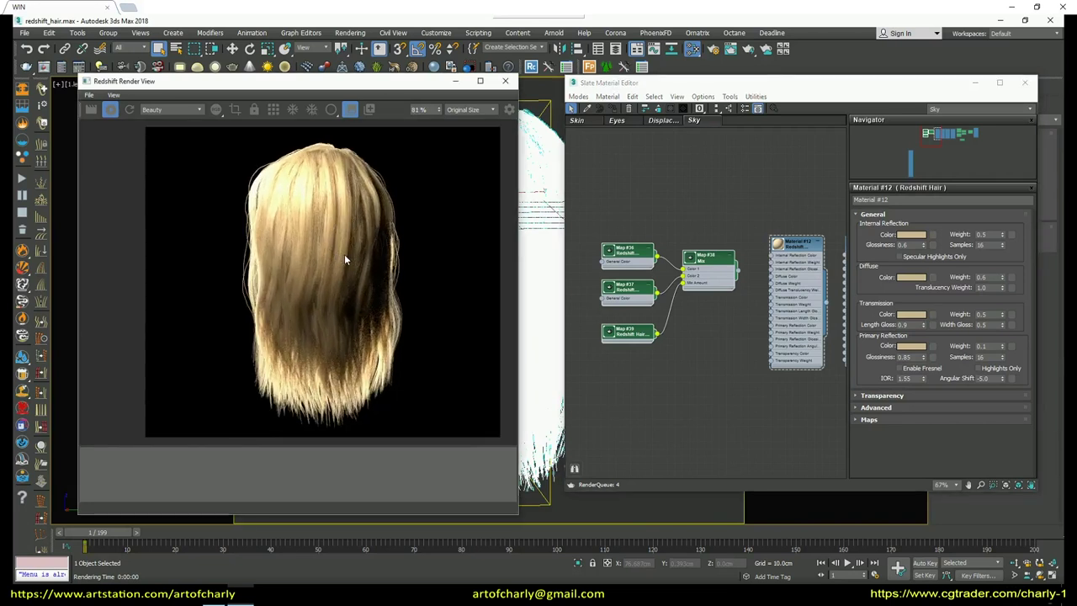
{"action": "scroll", "coordinate": [744, 307], "scroll_direction": "up", "scroll_amount": 2}
{"action": "middle_click_drag", "start_coordinate": [722, 339], "coordinate": [706, 331]}
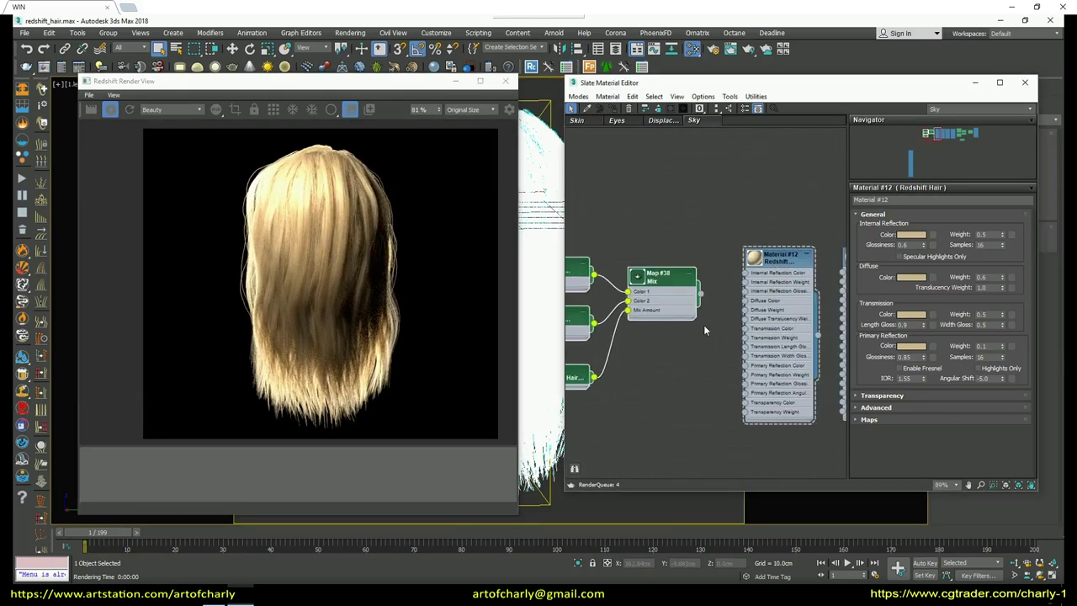
{"action": "left_click_drag", "start_coordinate": [701, 295], "coordinate": [746, 300]}
{"action": "left_click_drag", "start_coordinate": [702, 294], "coordinate": [746, 328]}
Paste the tan colour into both Map #36 and Map #37
{"action": "middle_click_drag", "start_coordinate": [656, 381], "coordinate": [741, 387]}
{"action": "left_click", "coordinate": [652, 280]}
{"action": "right_click", "coordinate": [1002, 235]}
{"action": "left_click", "coordinate": [1018, 248]}
{"action": "left_click", "coordinate": [661, 330]}
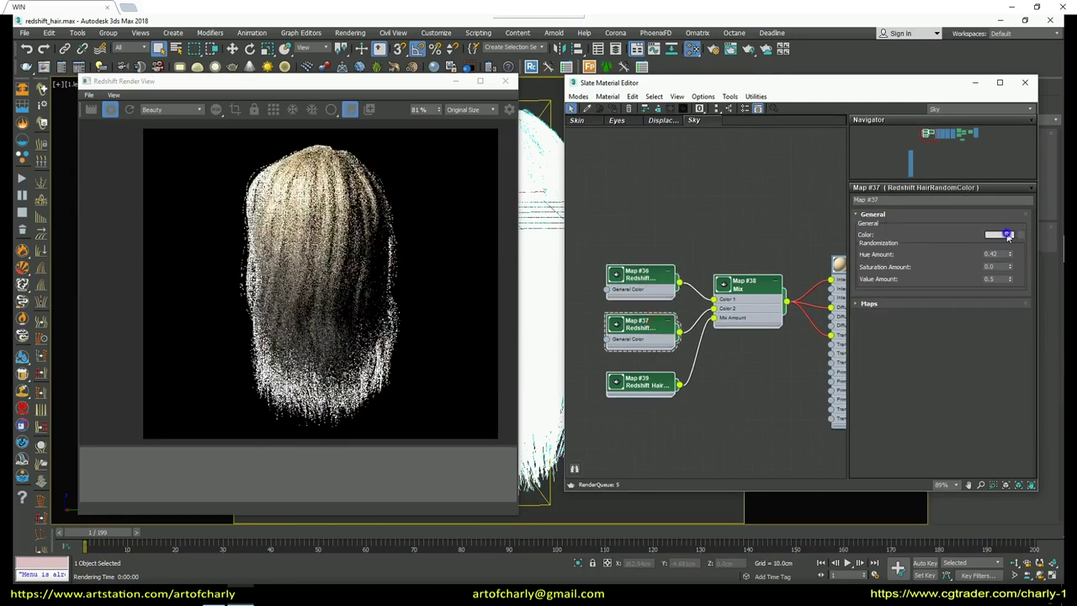
{"action": "right_click", "coordinate": [1000, 235]}
{"action": "left_click", "coordinate": [1022, 251]}
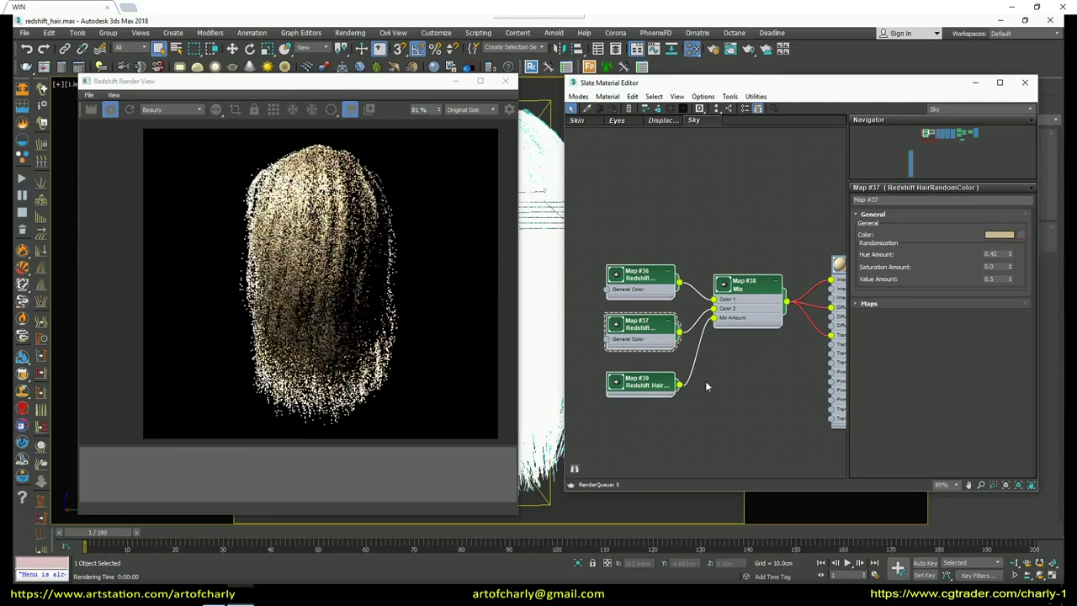
Lighten Map #37's tan to a warmer beige (hue 27, value 188)
{"action": "left_click", "coordinate": [1008, 235]}
{"action": "left_click_drag", "start_coordinate": [745, 233], "coordinate": [754, 232]}
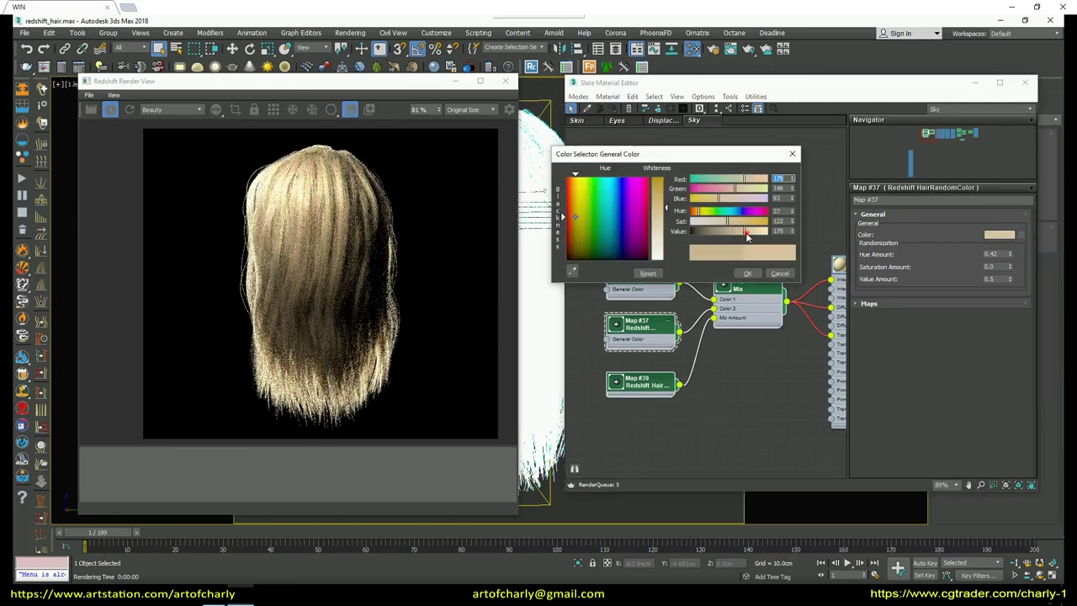
{"action": "left_click", "coordinate": [747, 273]}
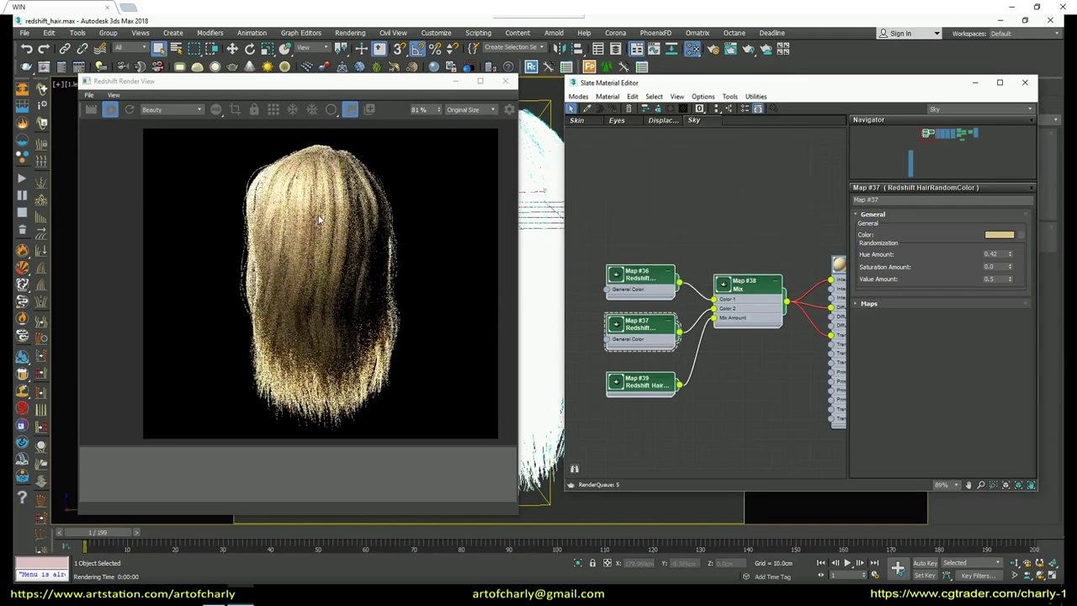
{"action": "scroll", "coordinate": [309, 207], "scroll_direction": "up", "scroll_amount": 2}
{"action": "scroll", "coordinate": [309, 208], "scroll_direction": "up", "scroll_amount": 2}
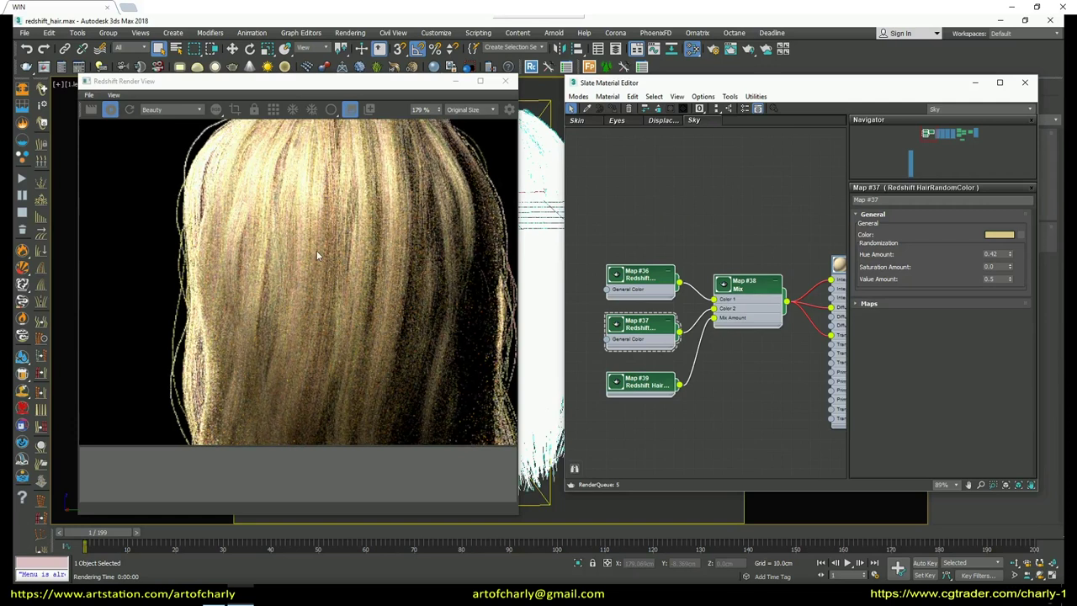
{"action": "scroll", "coordinate": [317, 254], "scroll_direction": "down", "scroll_amount": 4}
{"action": "scroll", "coordinate": [382, 271], "scroll_direction": "down", "scroll_amount": 1}
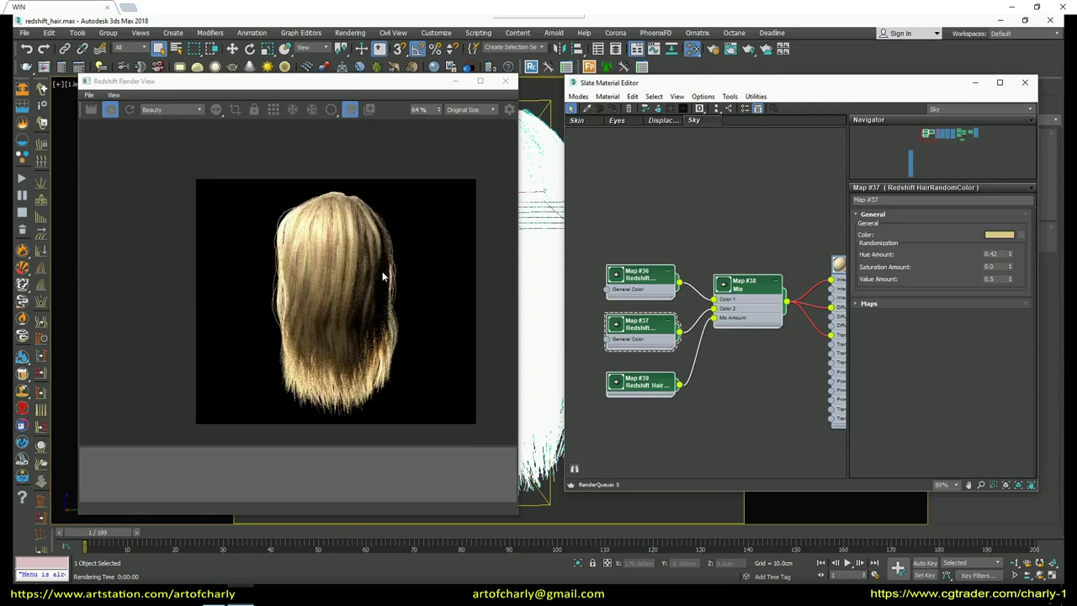
{"action": "middle_click_drag", "start_coordinate": [604, 413], "coordinate": [654, 416]}
{"action": "scroll", "coordinate": [714, 285], "scroll_direction": "up", "scroll_amount": 2}
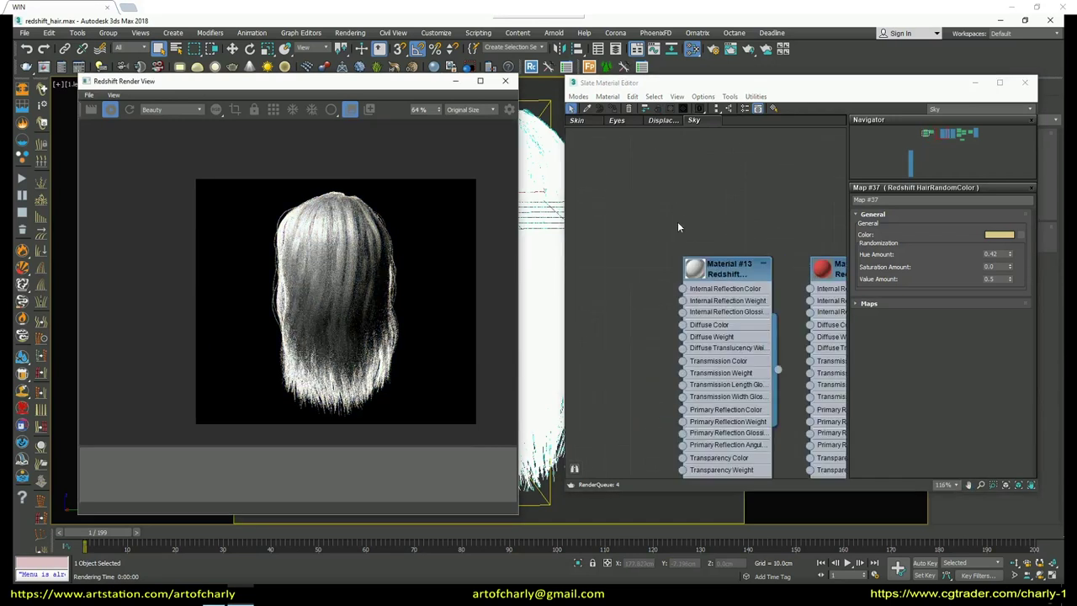
Copy Material #13's grey internal reflection colour into Map #36 and Map #37
{"action": "double_click", "coordinate": [726, 289]}
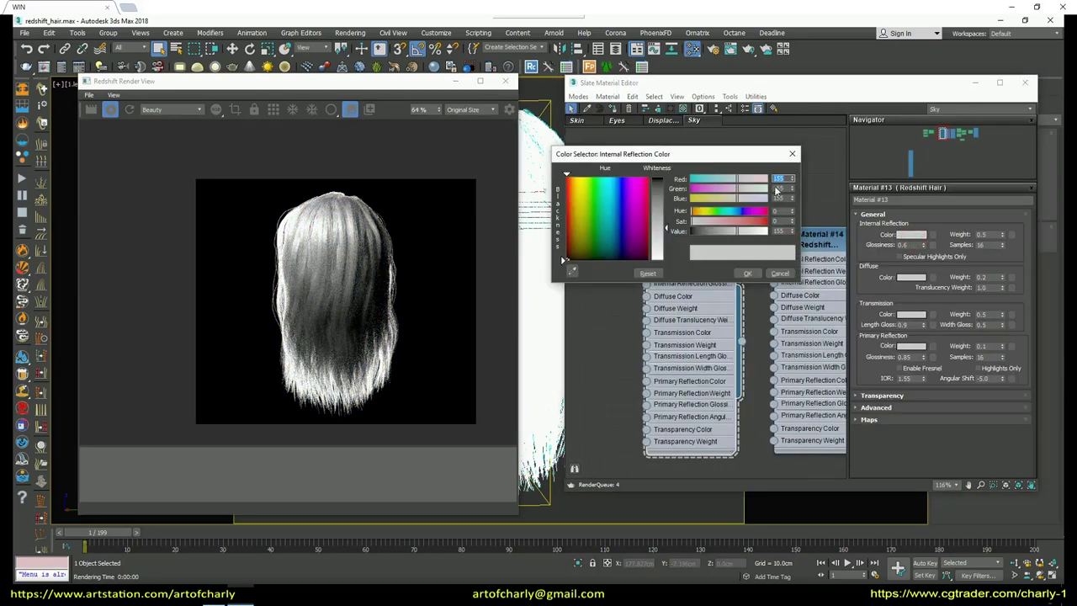
{"action": "left_click", "coordinate": [782, 273]}
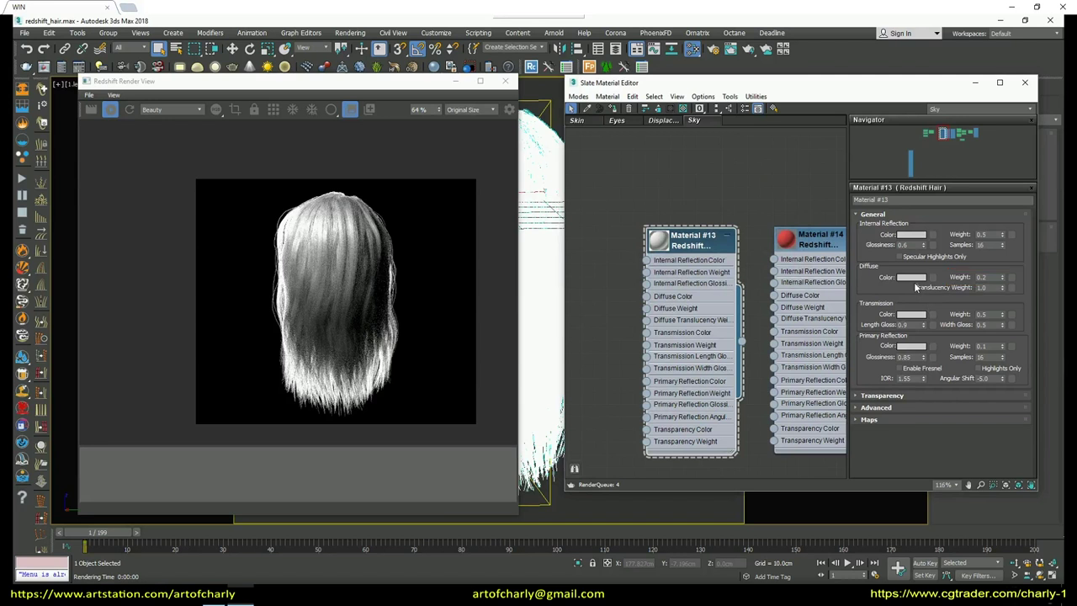
{"action": "right_click", "coordinate": [907, 238]}
{"action": "left_click", "coordinate": [929, 243]}
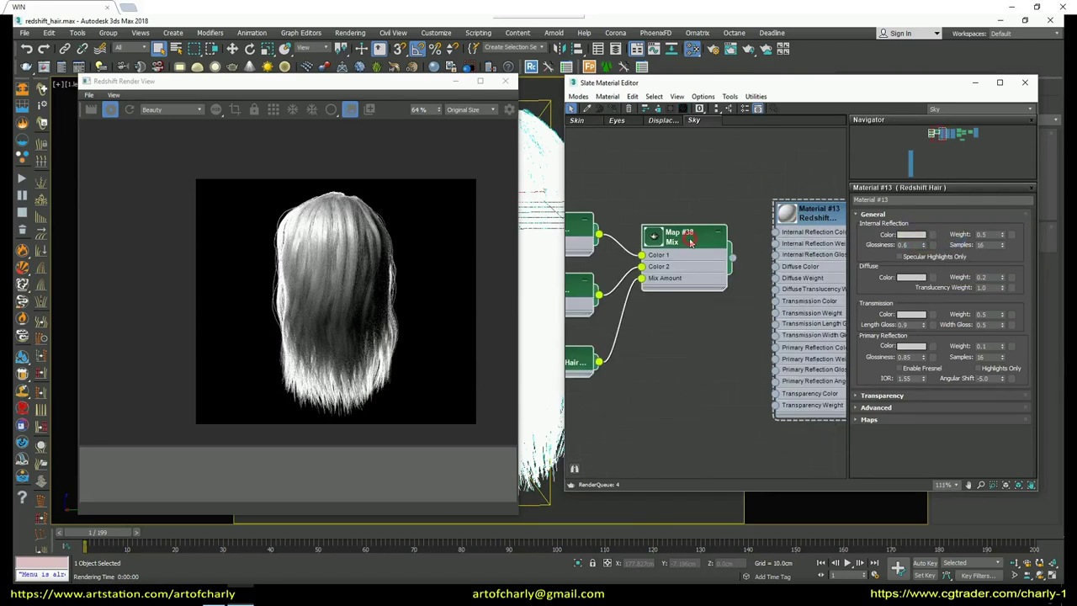
{"action": "double_click", "coordinate": [688, 239]}
{"action": "double_click", "coordinate": [577, 242]}
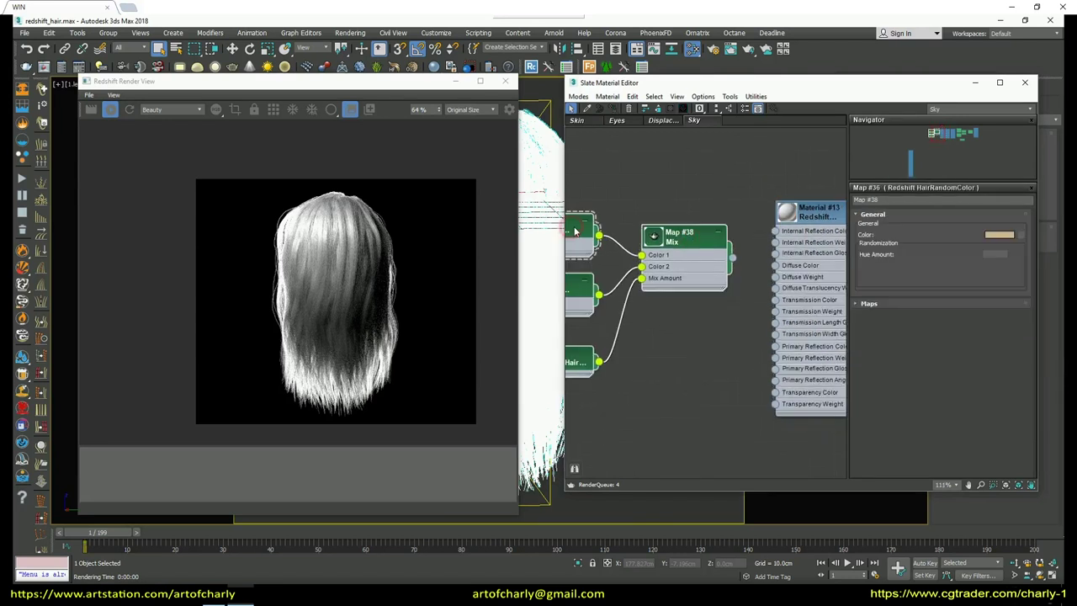
{"action": "right_click", "coordinate": [997, 237]}
{"action": "left_click", "coordinate": [1018, 252]}
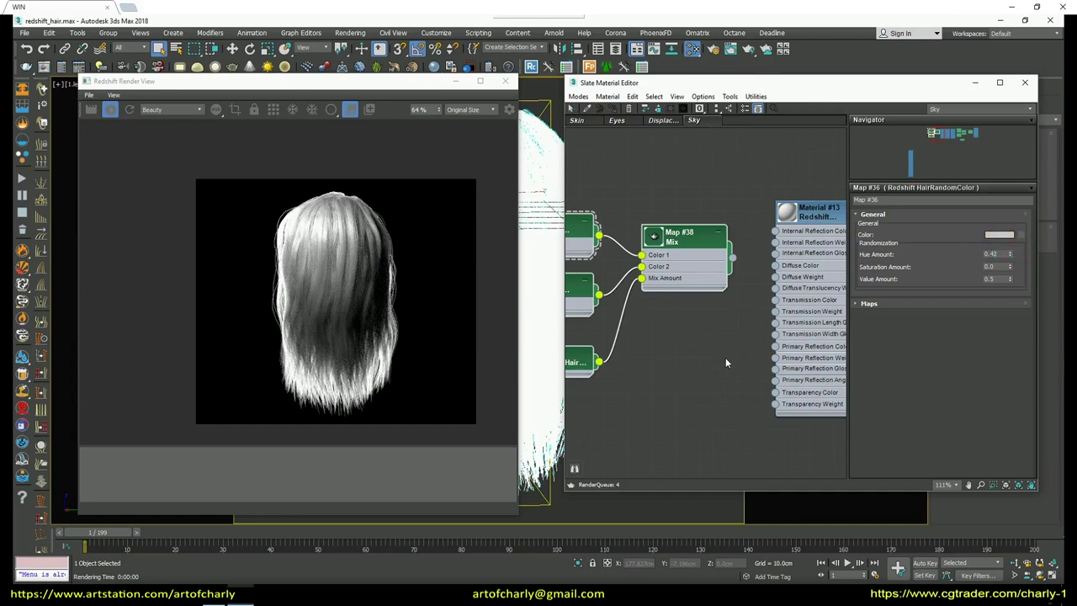
{"action": "middle_click_drag", "start_coordinate": [577, 288], "coordinate": [671, 286]}
{"action": "double_click", "coordinate": [664, 287]}
{"action": "right_click", "coordinate": [998, 236]}
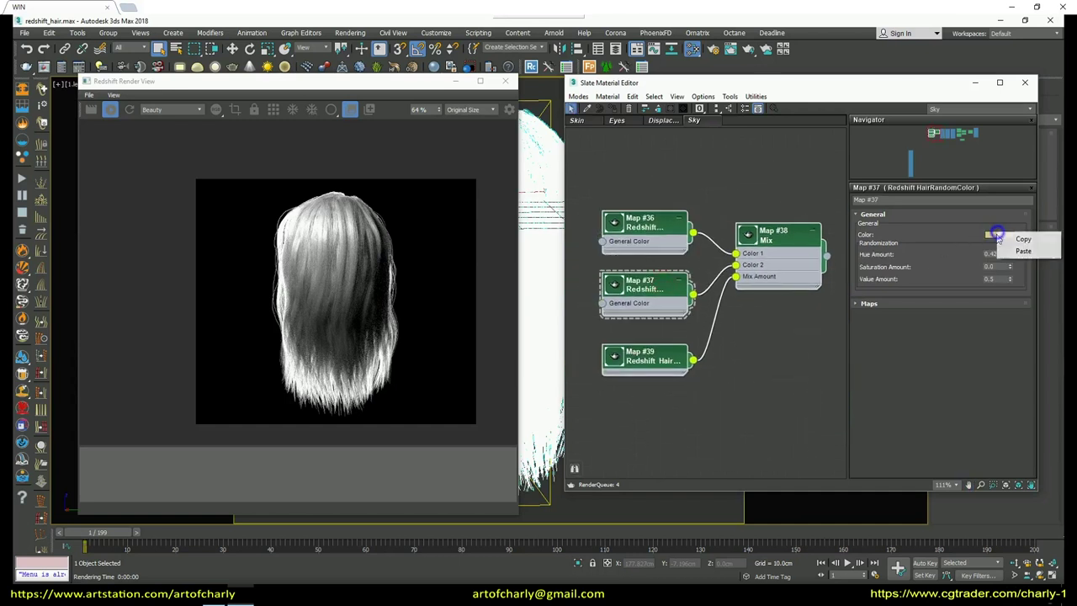
{"action": "left_click", "coordinate": [1017, 253]}
Darken Map #36's grey by lowering its Value
{"action": "double_click", "coordinate": [633, 236]}
{"action": "left_click", "coordinate": [1000, 235]}
{"action": "left_click_drag", "start_coordinate": [727, 239], "coordinate": [719, 232]}
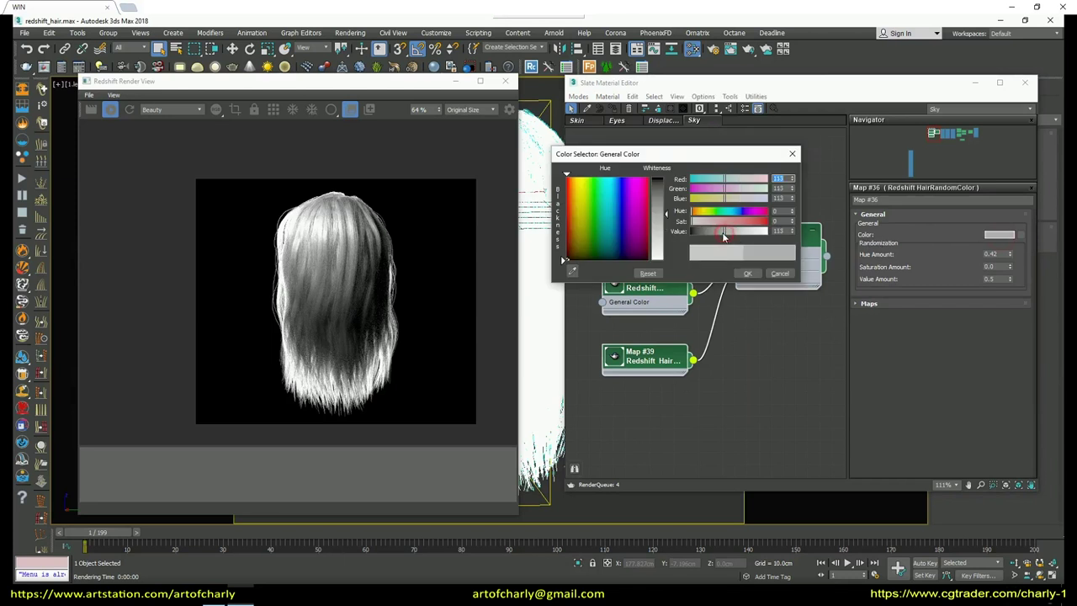
{"action": "left_click", "coordinate": [748, 272]}
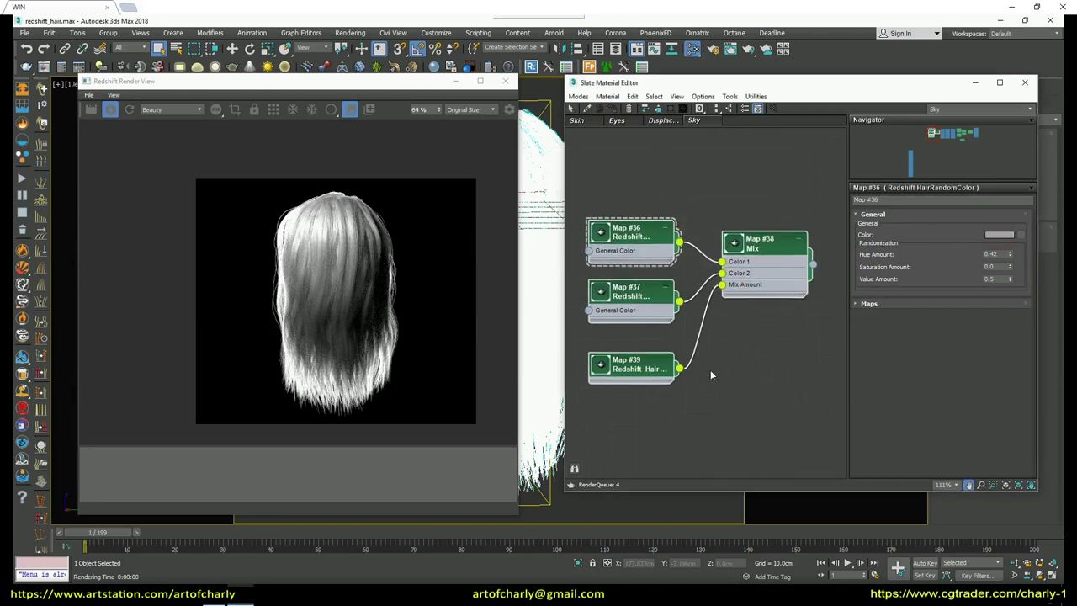
Wire the Mix output into Material #13's Internal Reflection and Diffuse colours
{"action": "middle_click_drag", "start_coordinate": [726, 373], "coordinate": [712, 278]}
{"action": "mouse_move", "coordinate": [688, 284]}
{"action": "left_mouse_down"}
{"action": "mouse_move", "coordinate": [730, 257]}
{"action": "mouse_move", "coordinate": [730, 327]}
{"action": "left_mouse_up"}
{"action": "scroll", "coordinate": [289, 337], "scroll_direction": "up", "scroll_amount": 2}
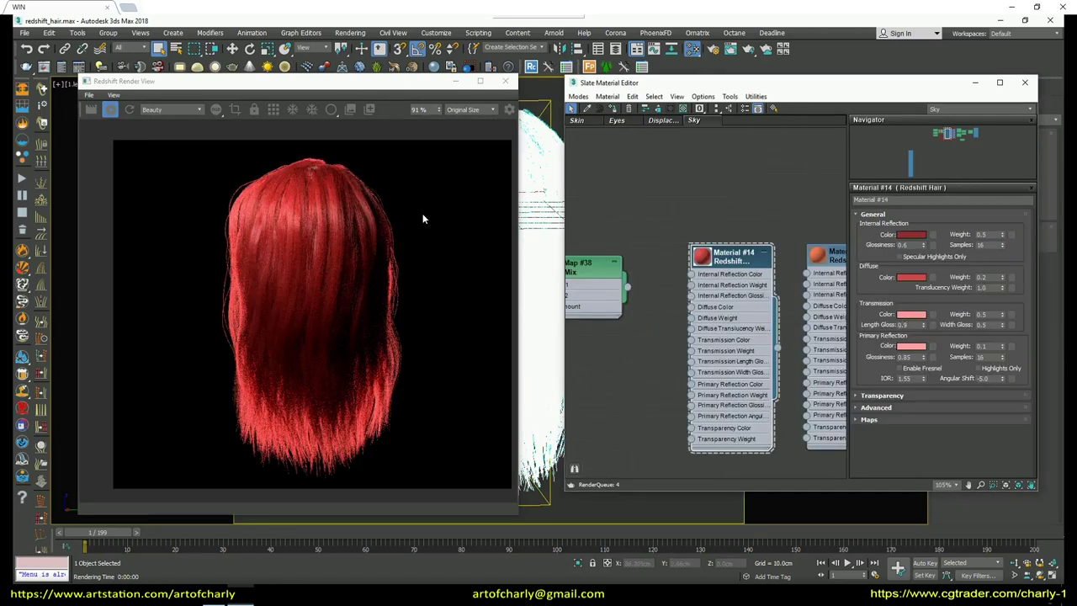
{"action": "left_click", "coordinate": [907, 235]}
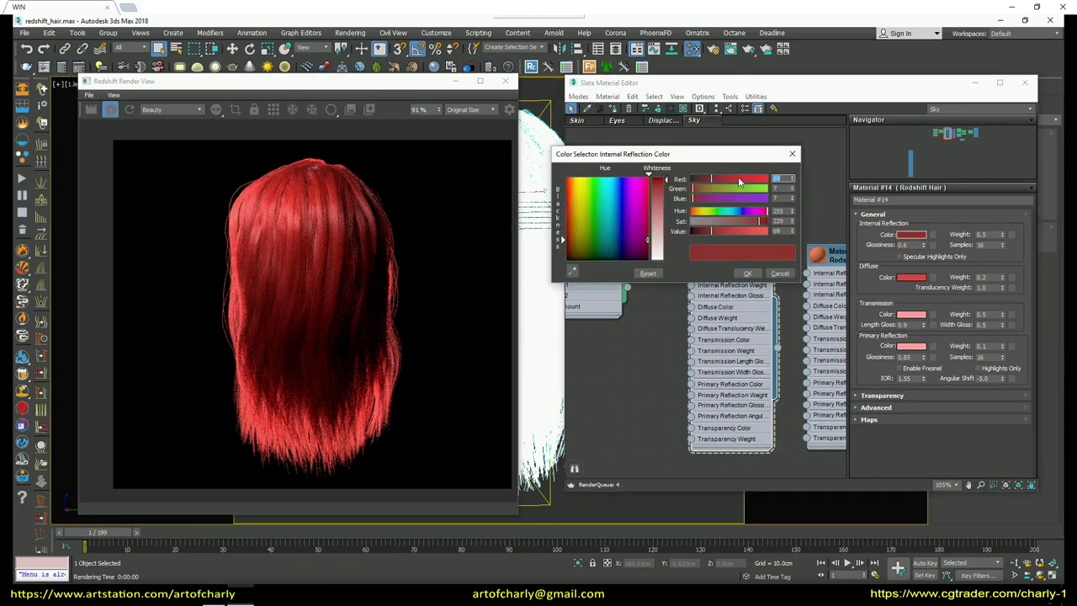
{"action": "left_click", "coordinate": [776, 274]}
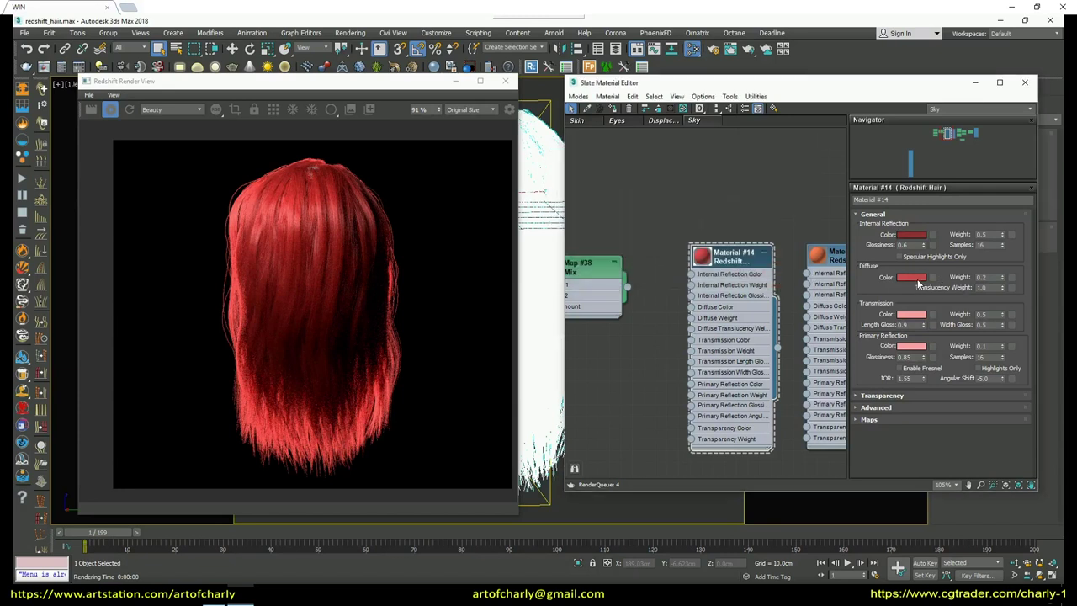
{"action": "left_click", "coordinate": [913, 278]}
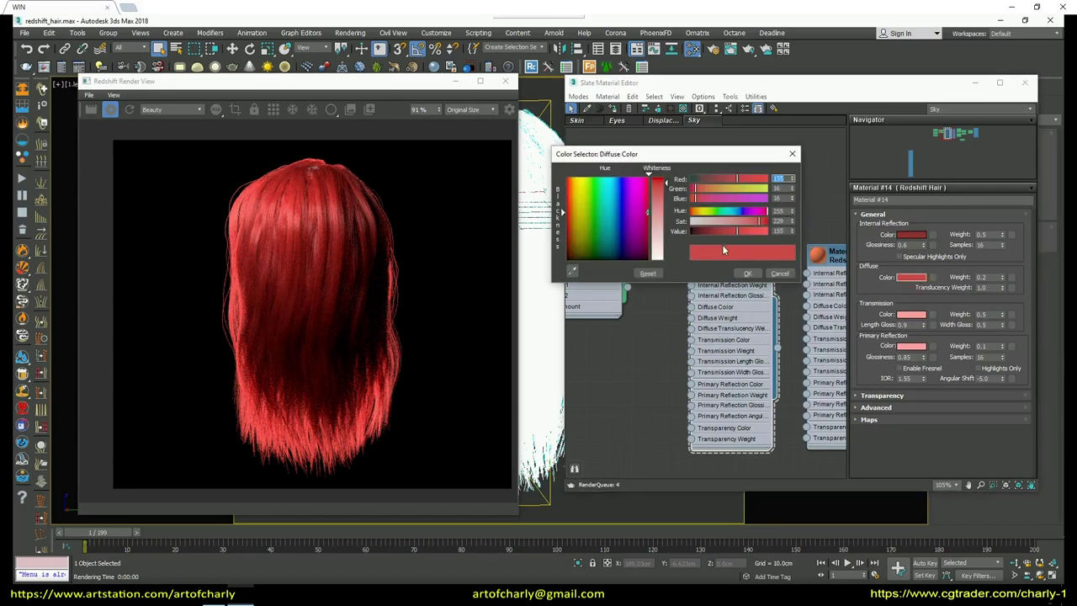
{"action": "left_click", "coordinate": [789, 275]}
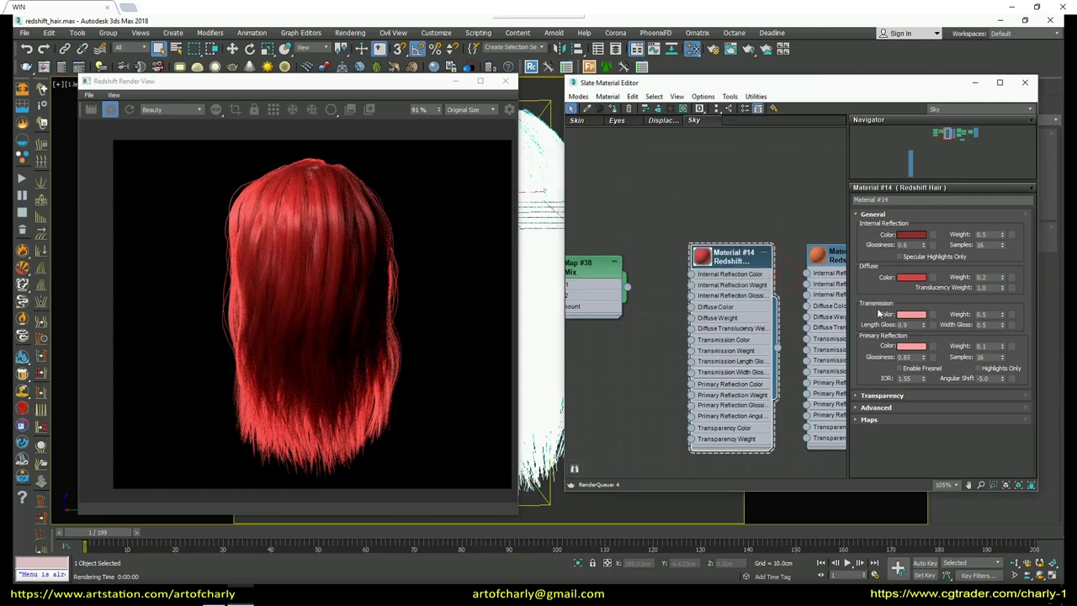
{"action": "left_click", "coordinate": [909, 315]}
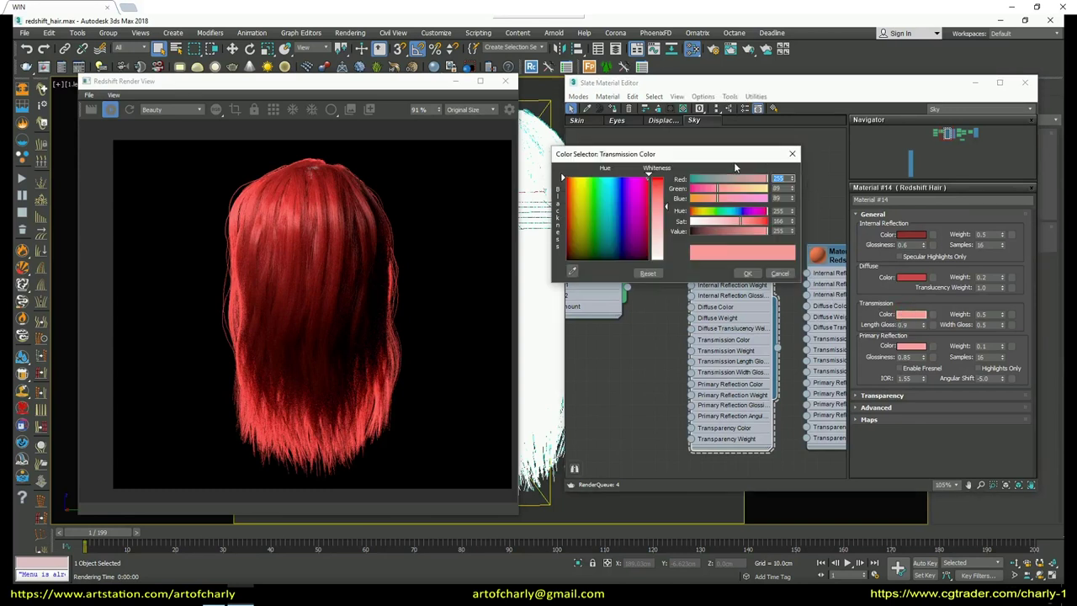
{"action": "left_click", "coordinate": [780, 274]}
{"action": "left_click", "coordinate": [912, 346]}
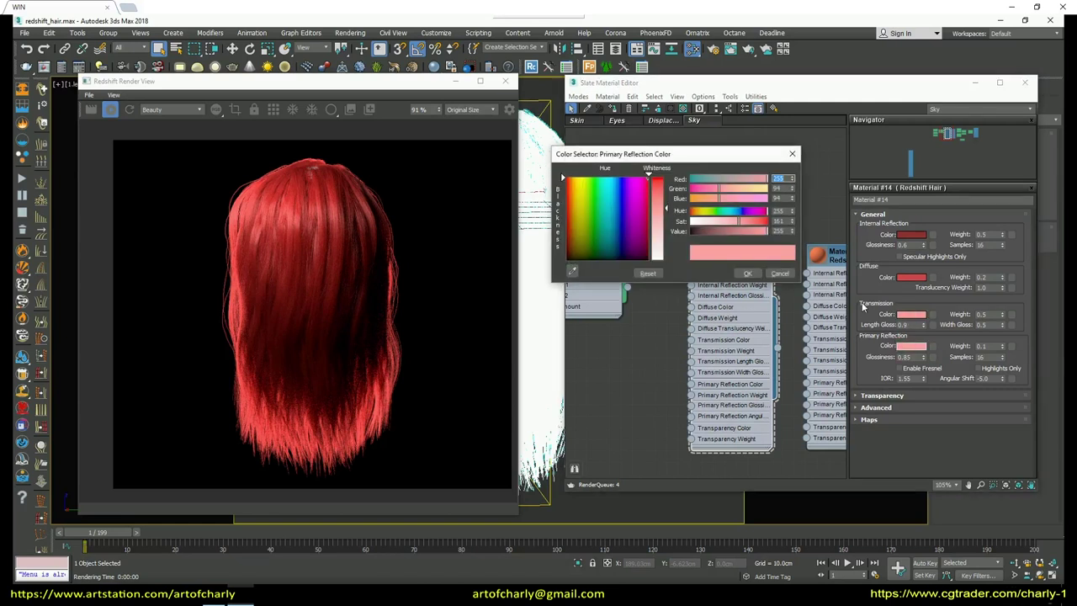
{"action": "left_click", "coordinate": [781, 274]}
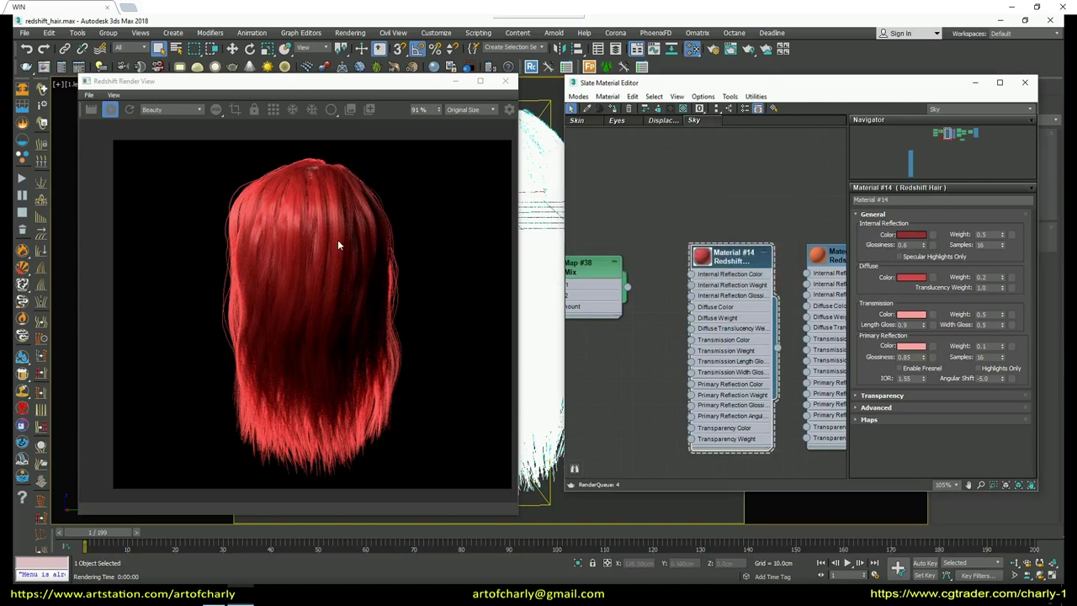
{"action": "middle_click_drag", "start_coordinate": [745, 257], "coordinate": [819, 263]}
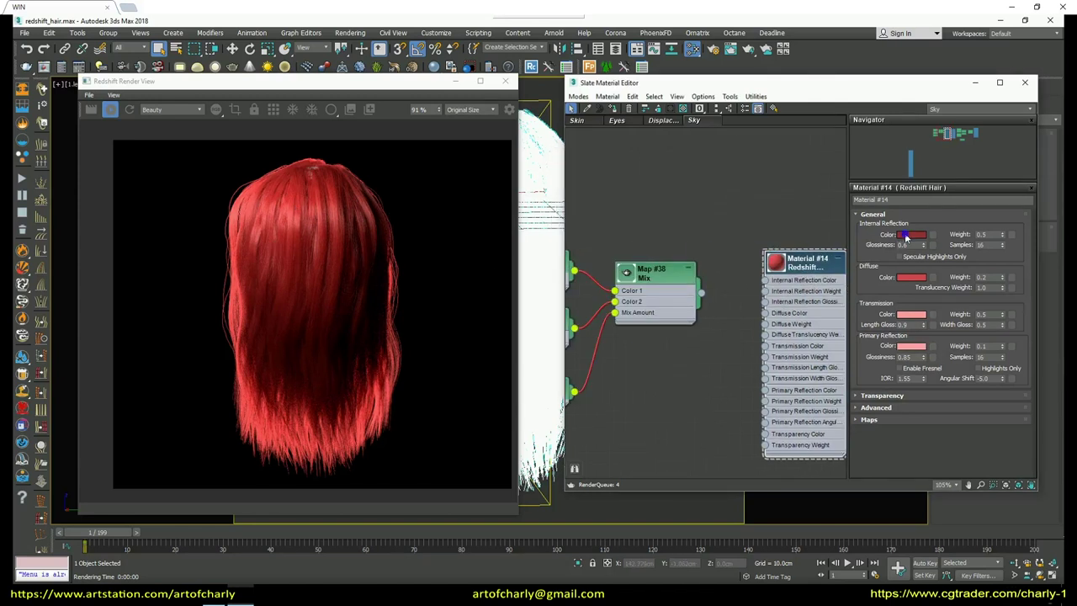
Paste the hair material's red into Map #36 and Map #37 General Color
{"action": "left_click", "coordinate": [658, 276]}
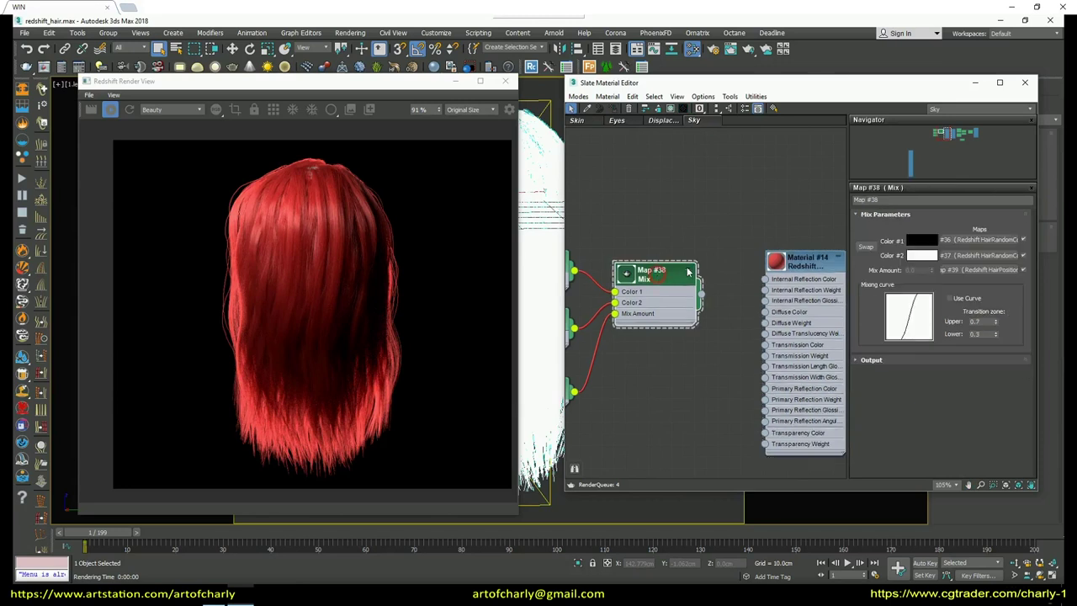
{"action": "middle_click_drag", "start_coordinate": [689, 272], "coordinate": [794, 272]}
{"action": "left_click", "coordinate": [632, 266]}
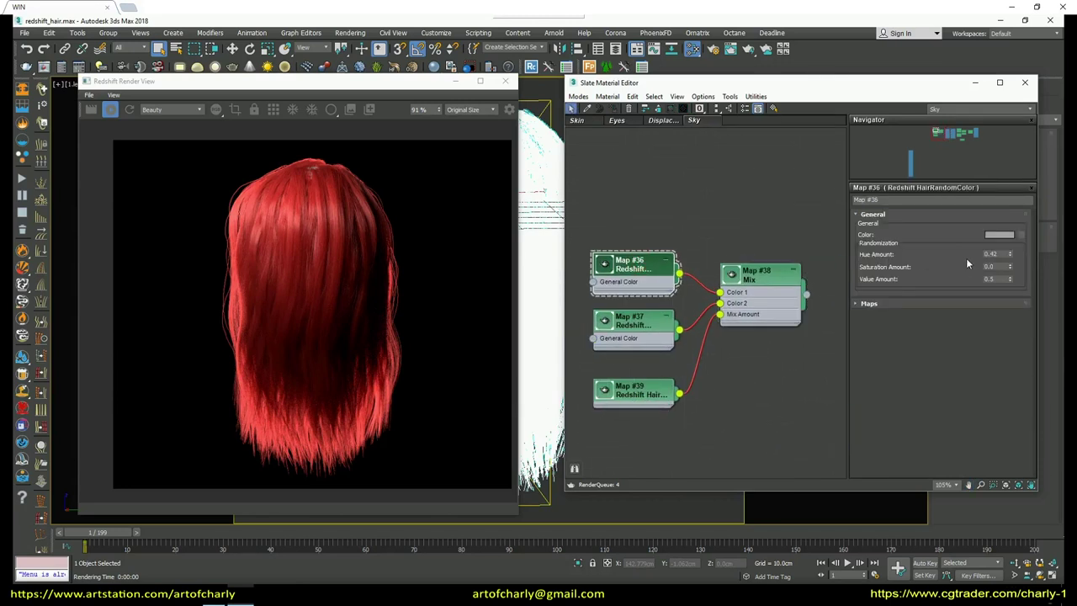
{"action": "right_click", "coordinate": [1000, 235]}
{"action": "left_click", "coordinate": [1013, 250]}
{"action": "left_click", "coordinate": [655, 319]}
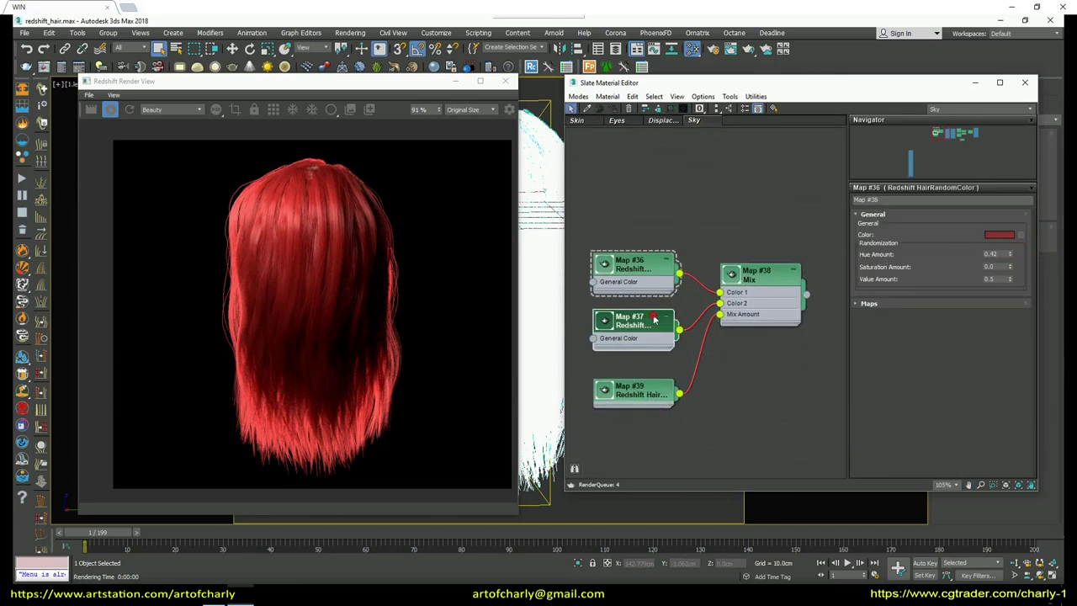
{"action": "right_click", "coordinate": [999, 235]}
{"action": "left_click", "coordinate": [1012, 250]}
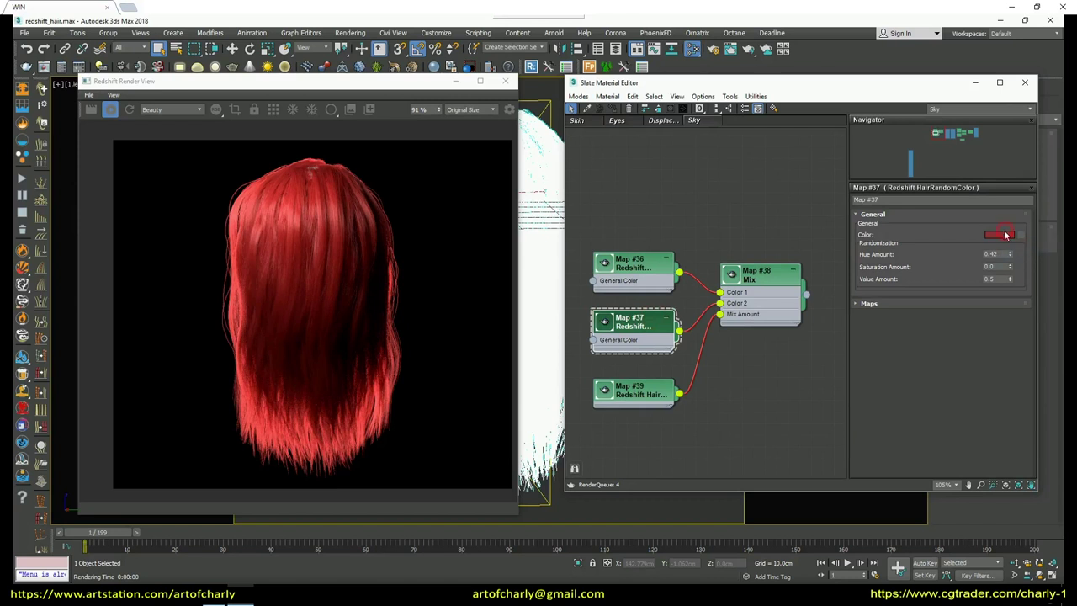
{"action": "left_click", "coordinate": [1006, 235]}
{"action": "left_click", "coordinate": [747, 275]}
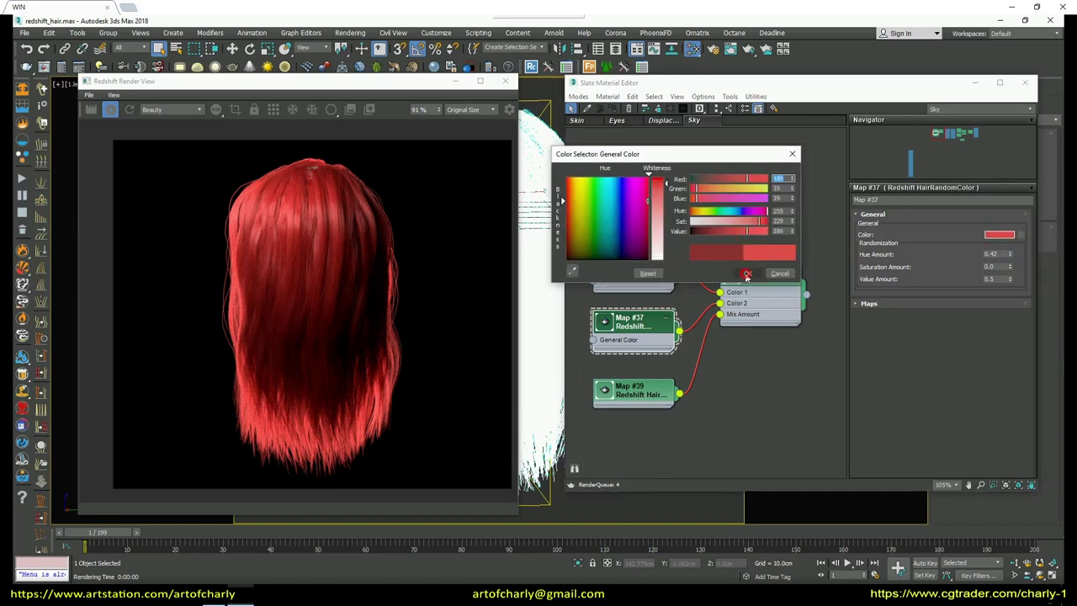
Connect the Map #38 Mix output to Material #14's Internal Reflection Color
{"action": "middle_click_drag", "start_coordinate": [725, 373], "coordinate": [582, 376]}
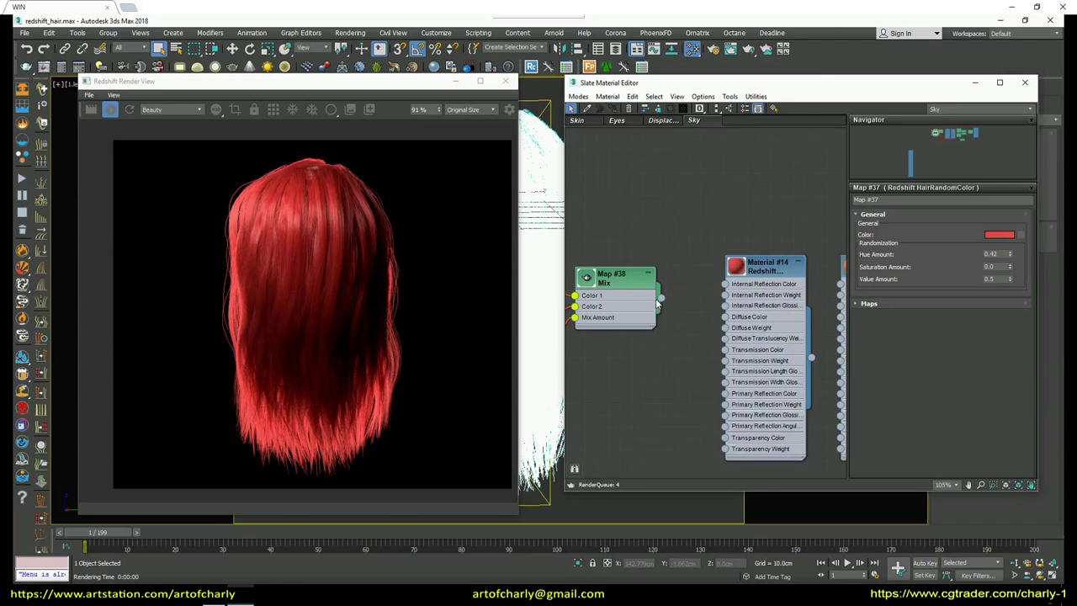
{"action": "left_click_drag", "start_coordinate": [659, 299], "coordinate": [724, 284]}
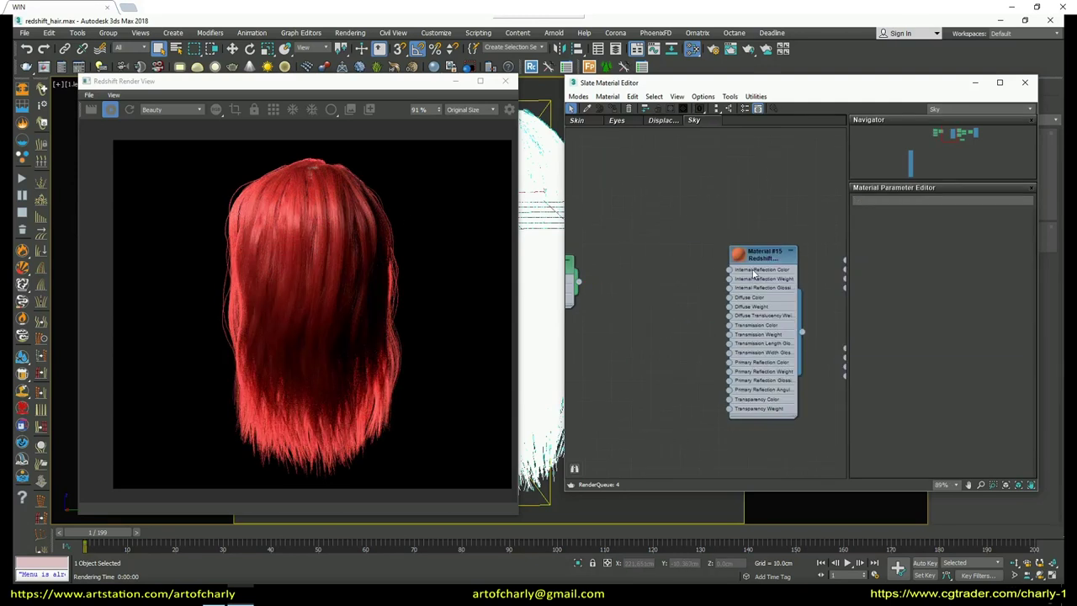
{"action": "right_click", "coordinate": [755, 257]}
Assign Material #15 to the hair and review its internal reflection colour
{"action": "left_click", "coordinate": [783, 271]}
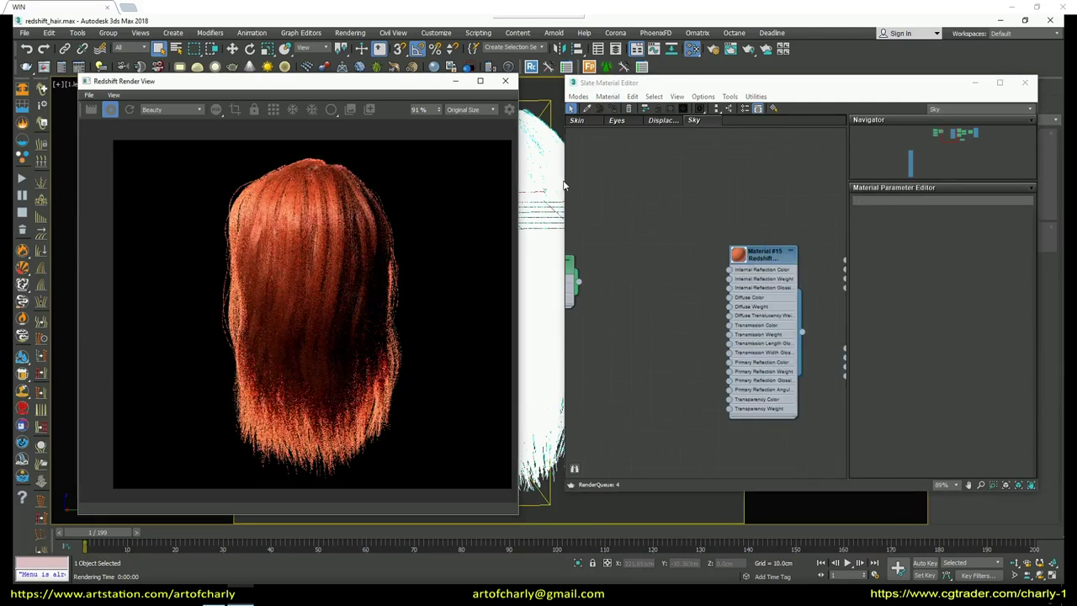
{"action": "double_click", "coordinate": [751, 255]}
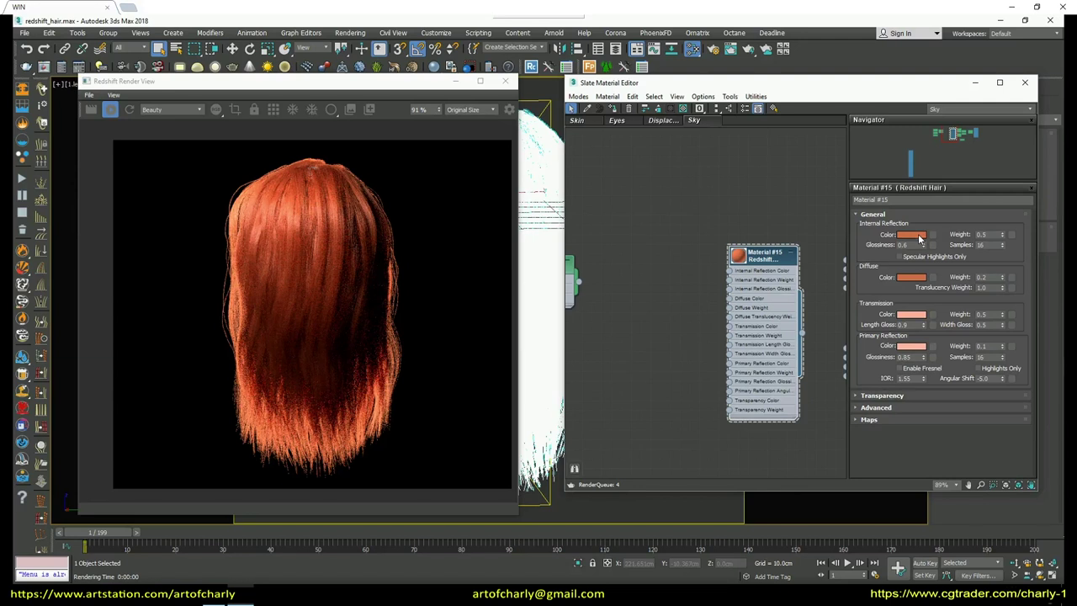
{"action": "left_click", "coordinate": [917, 235]}
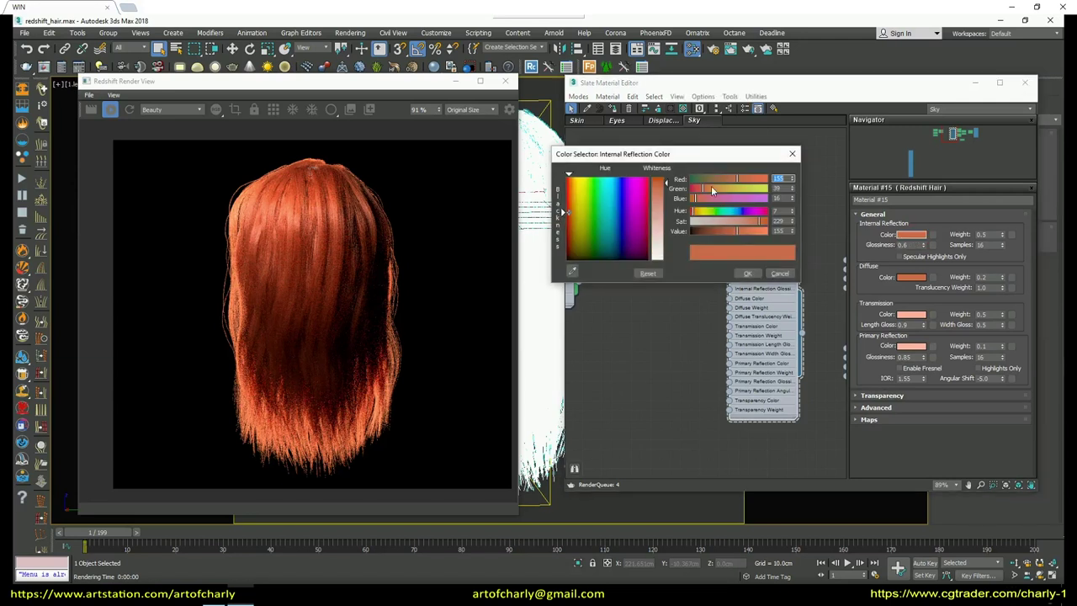
{"action": "left_click", "coordinate": [780, 274]}
Review Material #15's diffuse, transmission (255,116,89) and primary reflection (255,121,94) colours unchanged
{"action": "left_click", "coordinate": [912, 277]}
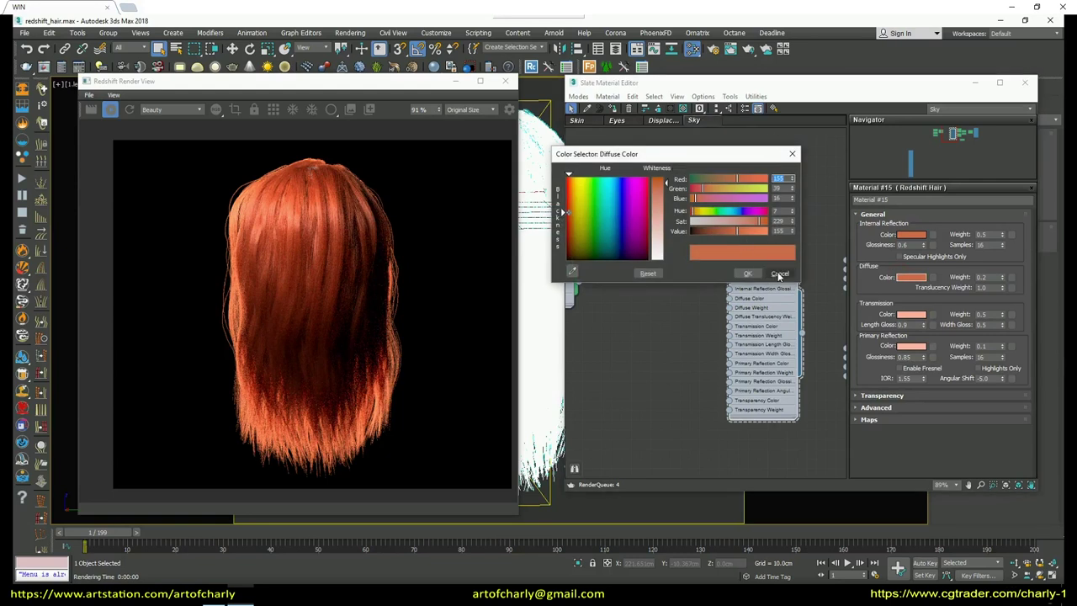
{"action": "left_click", "coordinate": [780, 274]}
{"action": "left_click", "coordinate": [913, 314]}
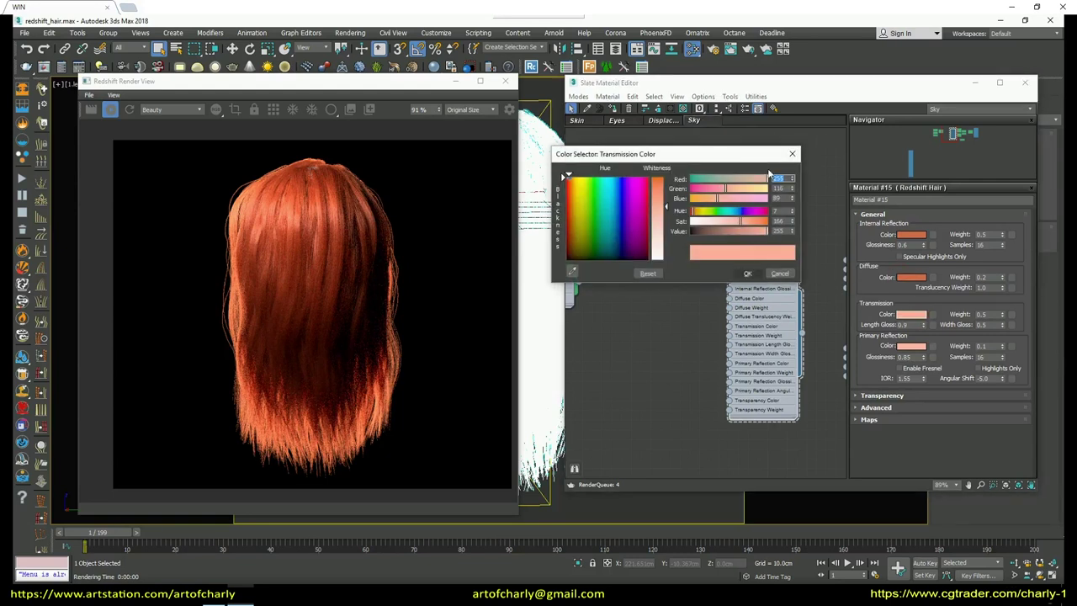
{"action": "left_click", "coordinate": [782, 273]}
{"action": "left_click", "coordinate": [911, 346]}
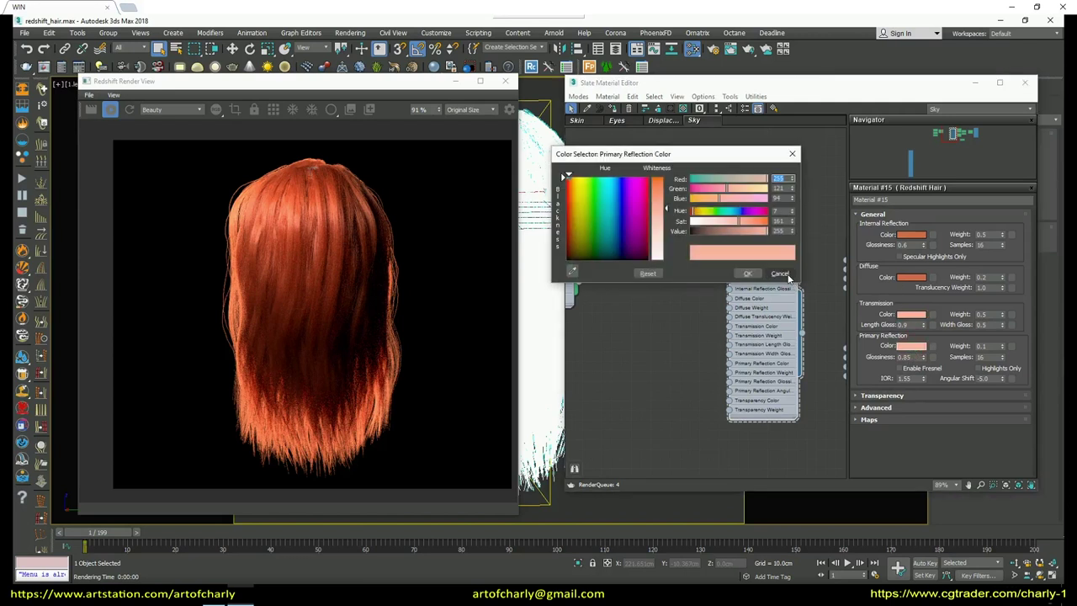
{"action": "left_click", "coordinate": [787, 275]}
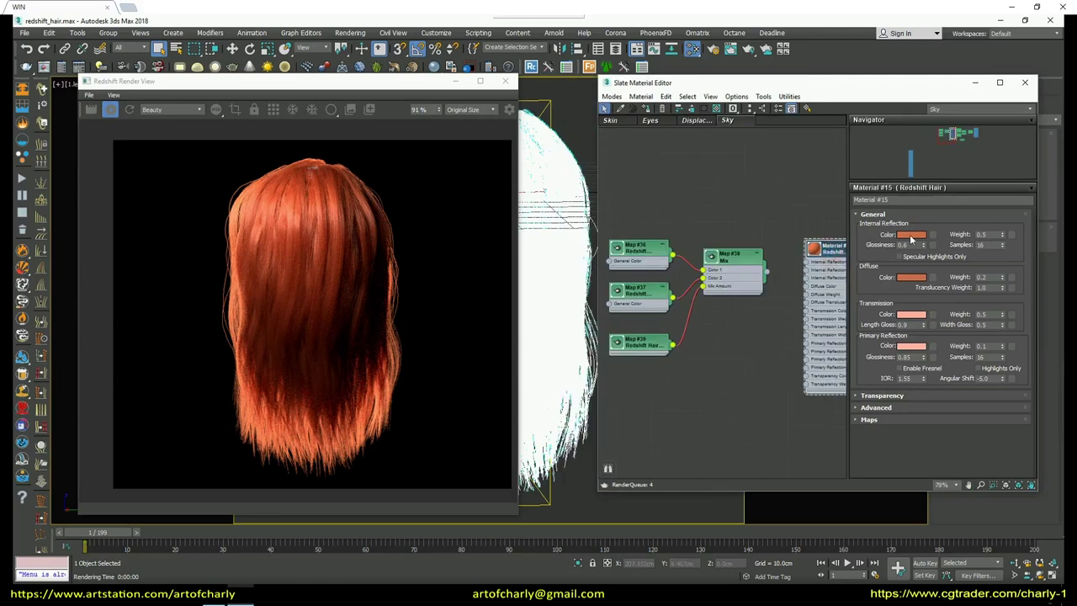
Brighten Map #37's General Color and shift it toward orange, giving a pale peach
{"action": "right_click", "coordinate": [909, 236]}
{"action": "left_click", "coordinate": [936, 242]}
{"action": "left_click", "coordinate": [638, 294]}
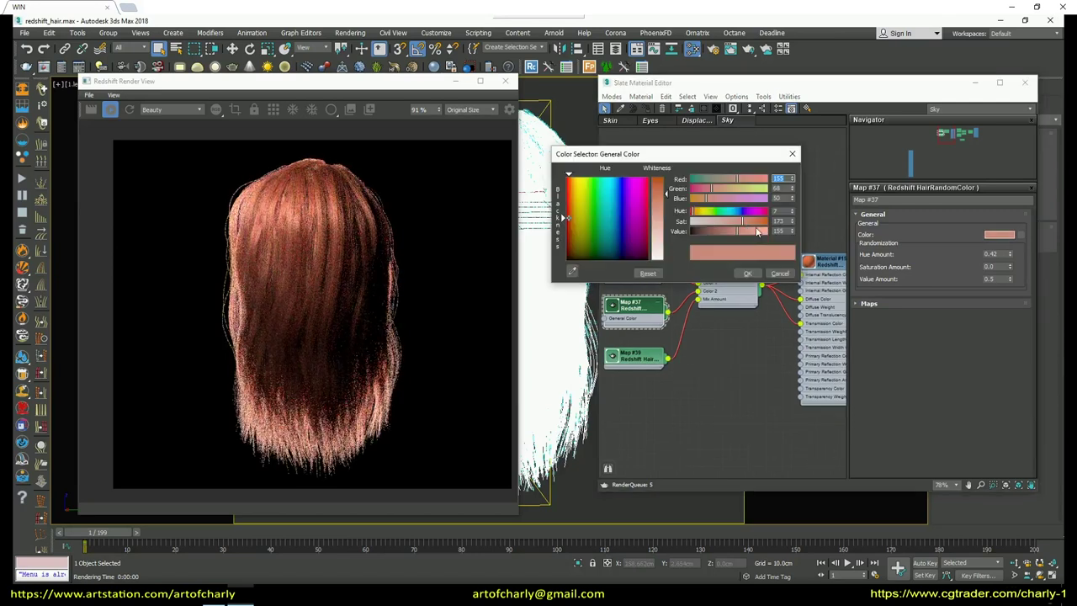
{"action": "left_click_drag", "start_coordinate": [744, 231], "coordinate": [750, 230]}
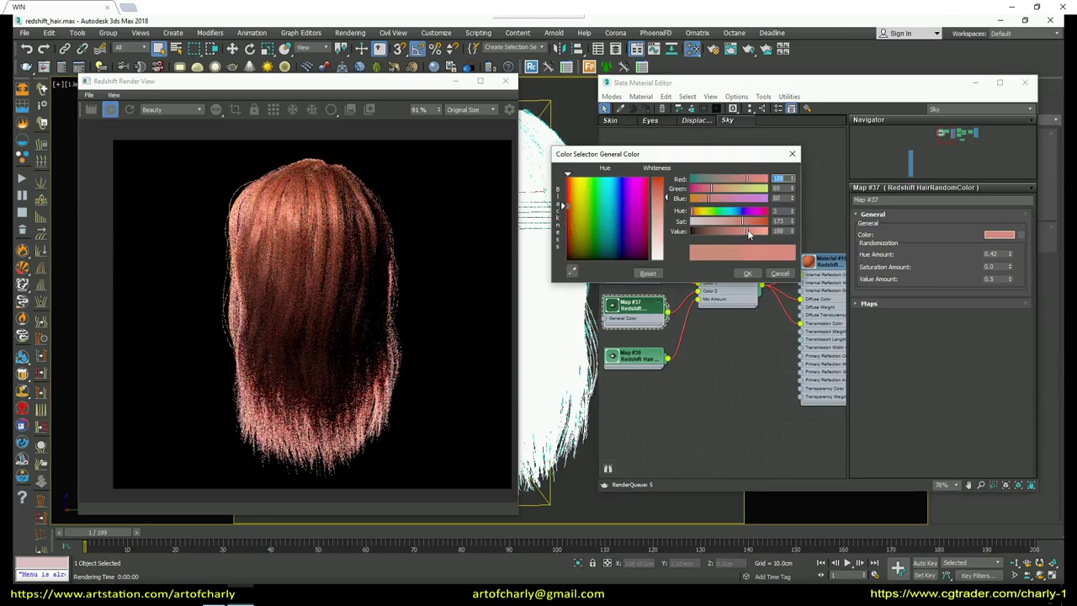
{"action": "left_click_drag", "start_coordinate": [695, 216], "coordinate": [732, 222]}
{"action": "left_click", "coordinate": [747, 272]}
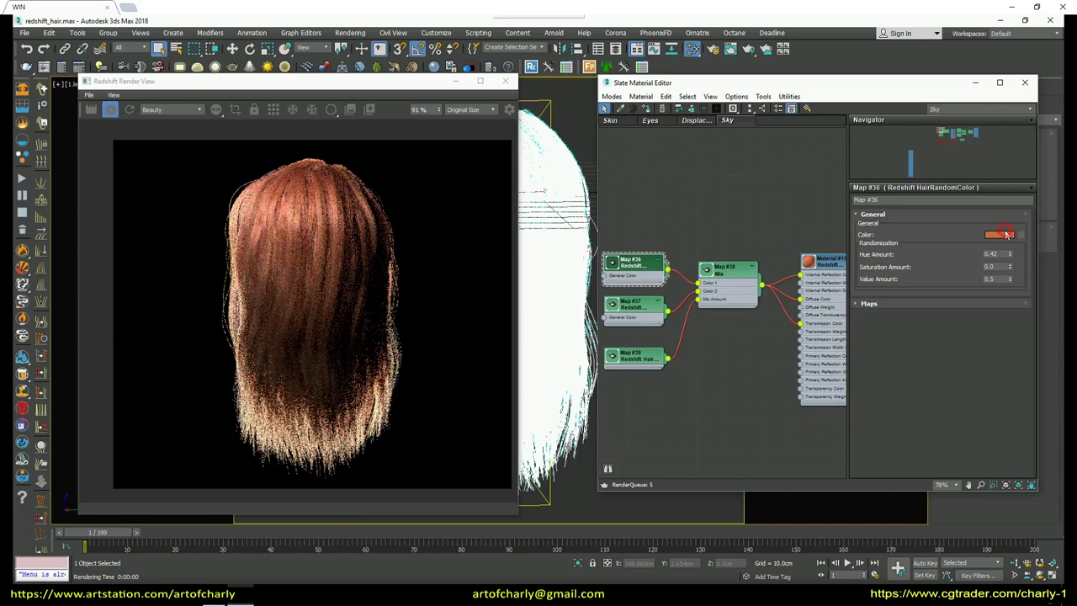
Make Map #36's General Color a brighter, more saturated orange
{"action": "left_click", "coordinate": [1008, 235]}
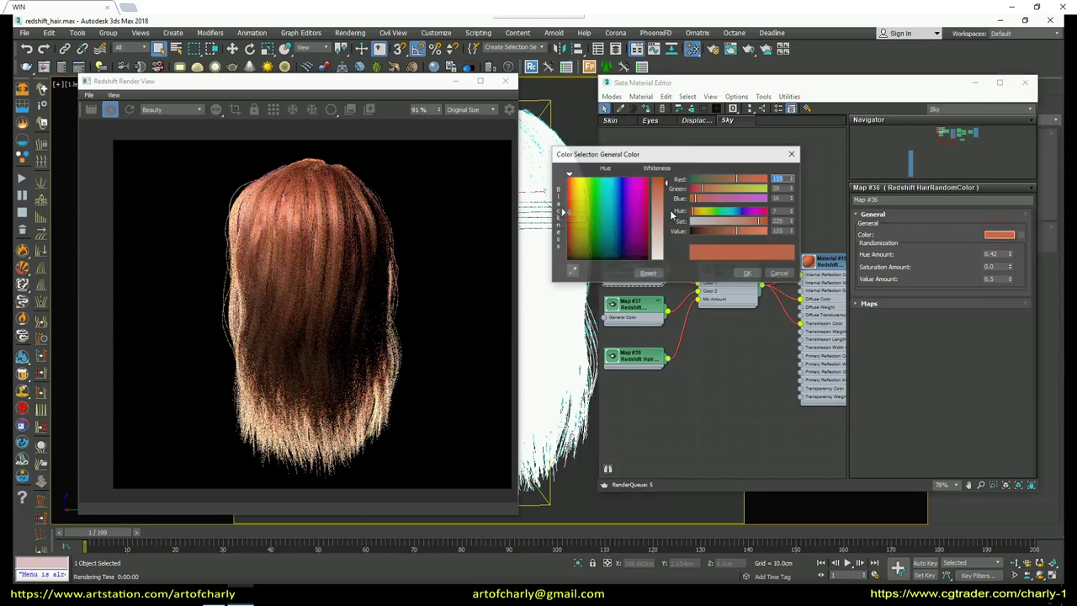
{"action": "left_click", "coordinate": [752, 231]}
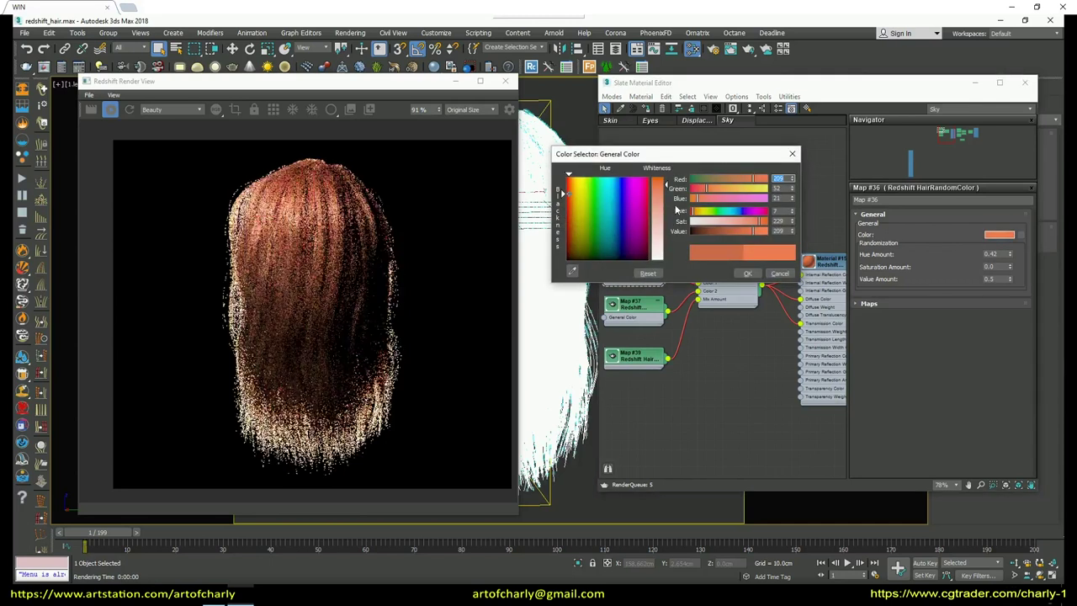
{"action": "left_click_drag", "start_coordinate": [695, 210], "coordinate": [698, 210]}
{"action": "left_click", "coordinate": [748, 274]}
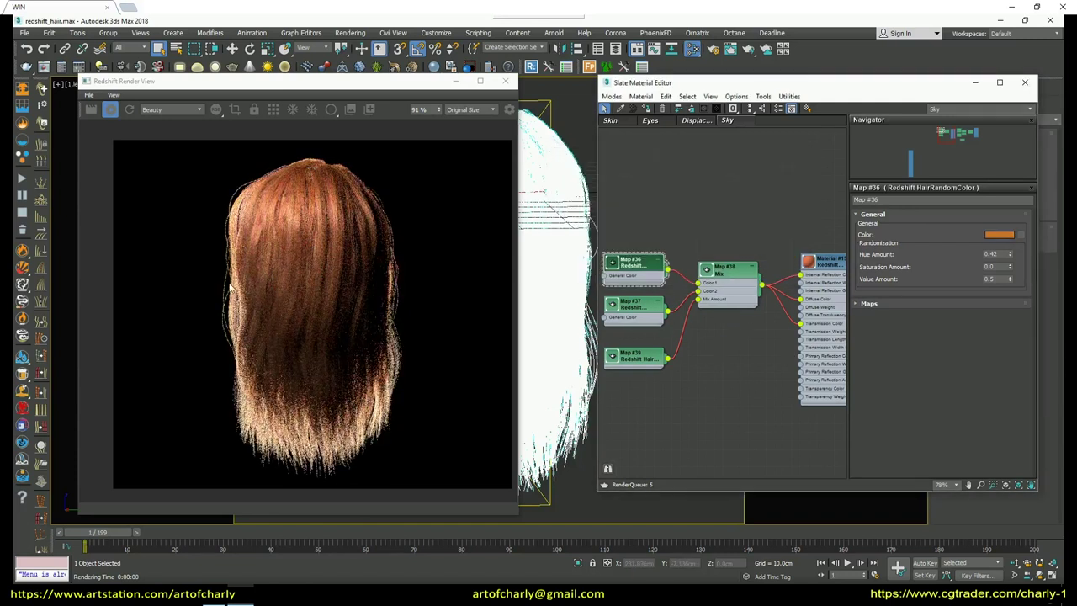
Assign the Material #16 Redshift Hair material to the selected hair
{"action": "scroll", "coordinate": [307, 221], "scroll_direction": "up", "scroll_amount": 3}
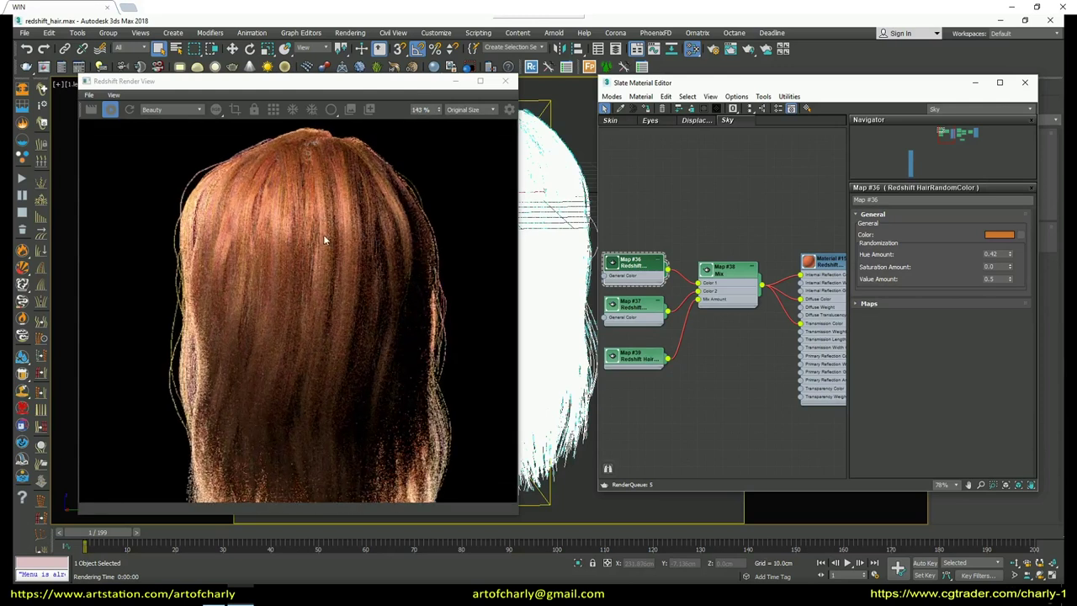
{"action": "scroll", "coordinate": [321, 226], "scroll_direction": "down", "scroll_amount": 3}
{"action": "mouse_move", "coordinate": [707, 370]}
{"action": "middle_mouse_down"}
{"action": "mouse_move", "coordinate": [613, 392]}
{"action": "mouse_move", "coordinate": [791, 363]}
{"action": "mouse_move", "coordinate": [749, 397]}
{"action": "middle_mouse_up"}
{"action": "scroll", "coordinate": [791, 364], "scroll_direction": "down", "scroll_amount": 3}
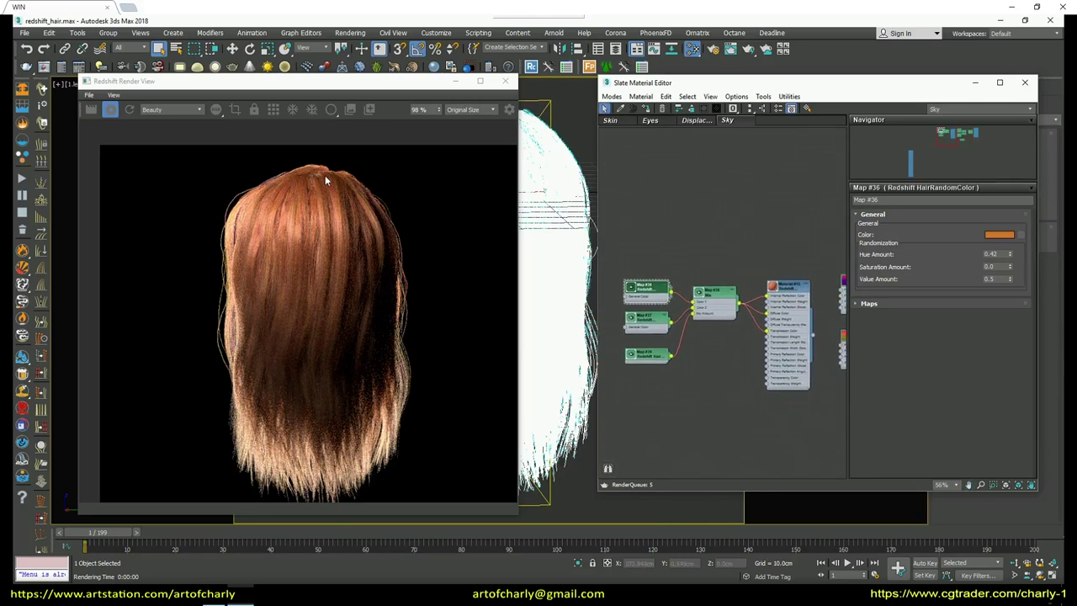
{"action": "left_click", "coordinate": [639, 397]}
{"action": "scroll", "coordinate": [639, 397], "scroll_direction": "up", "scroll_amount": 2}
{"action": "mouse_move", "coordinate": [639, 398]}
{"action": "middle_mouse_down"}
{"action": "mouse_move", "coordinate": [807, 388]}
{"action": "mouse_move", "coordinate": [761, 412]}
{"action": "middle_mouse_up"}
{"action": "scroll", "coordinate": [767, 395], "scroll_direction": "up", "scroll_amount": 2}
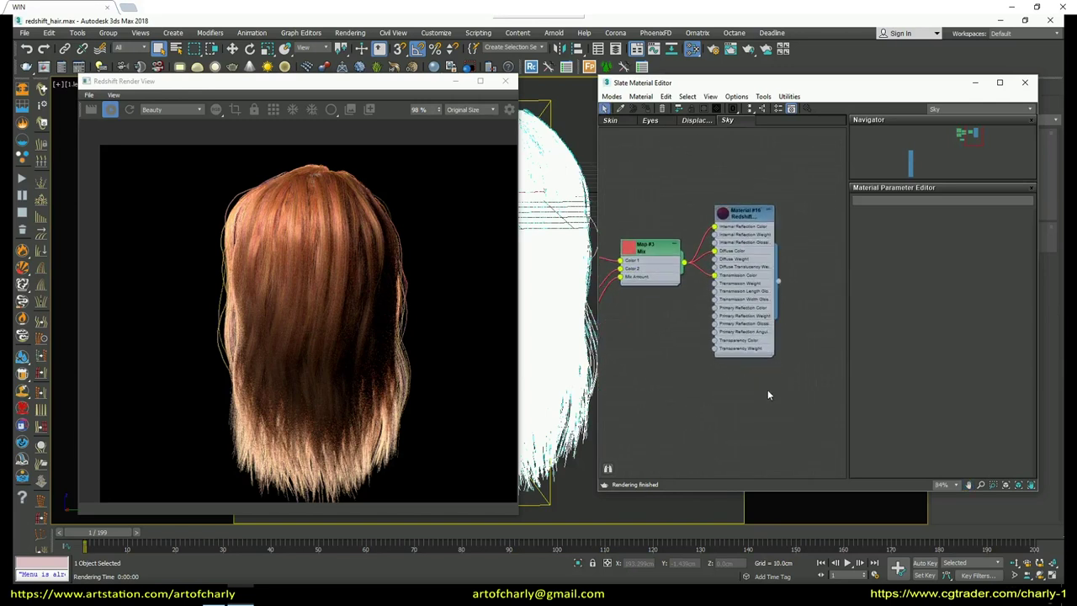
{"action": "right_click", "coordinate": [725, 195]}
{"action": "left_click", "coordinate": [761, 215]}
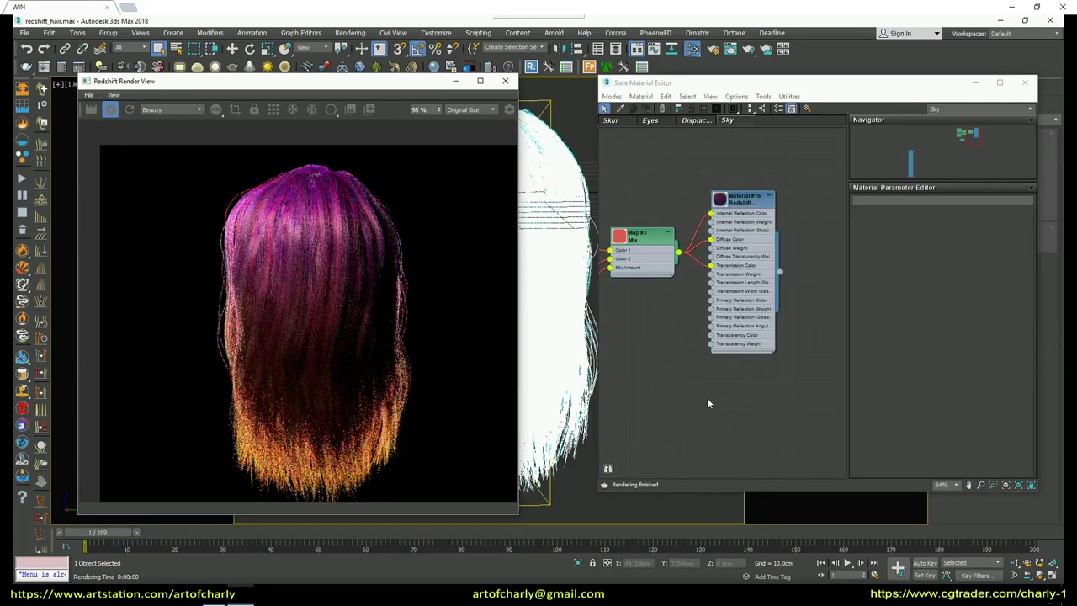
Pan and zoom the node graph to reveal the map nodes feeding Material #16
{"action": "scroll", "coordinate": [707, 403], "scroll_direction": "down", "scroll_amount": 2}
{"action": "mouse_move", "coordinate": [710, 412]}
{"action": "middle_mouse_down"}
{"action": "mouse_move", "coordinate": [842, 425]}
{"action": "mouse_move", "coordinate": [744, 406]}
{"action": "mouse_move", "coordinate": [843, 420]}
{"action": "mouse_move", "coordinate": [778, 383]}
{"action": "middle_mouse_up"}
{"action": "scroll", "coordinate": [766, 336], "scroll_direction": "up", "scroll_amount": 2}
{"action": "scroll", "coordinate": [754, 289], "scroll_direction": "up", "scroll_amount": 2}
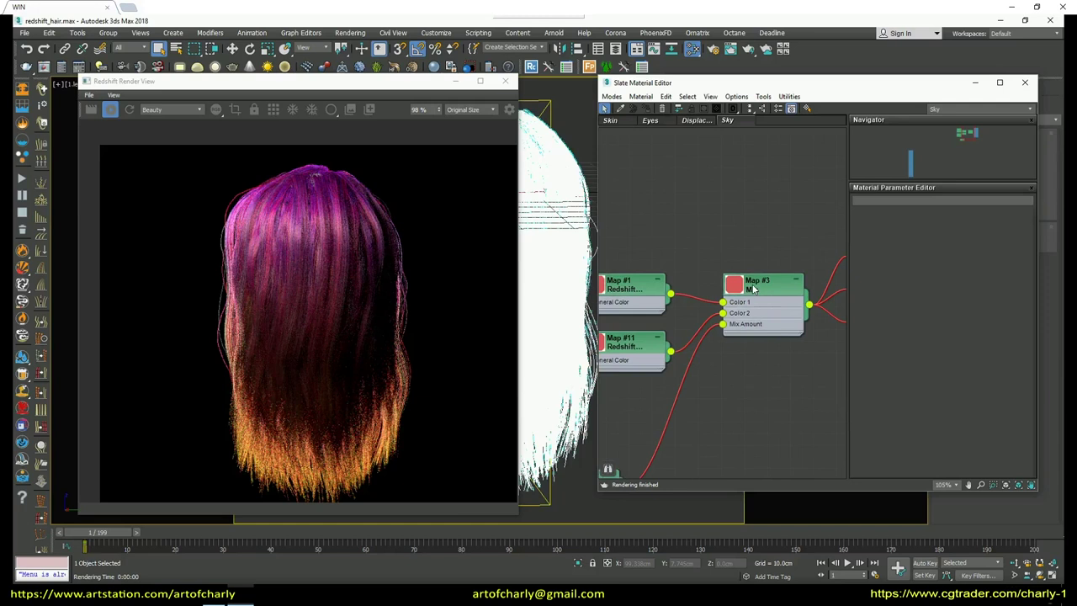
Show Map #1's HairRandomColor settings, then select the Map #0 node
{"action": "left_click", "coordinate": [638, 294]}
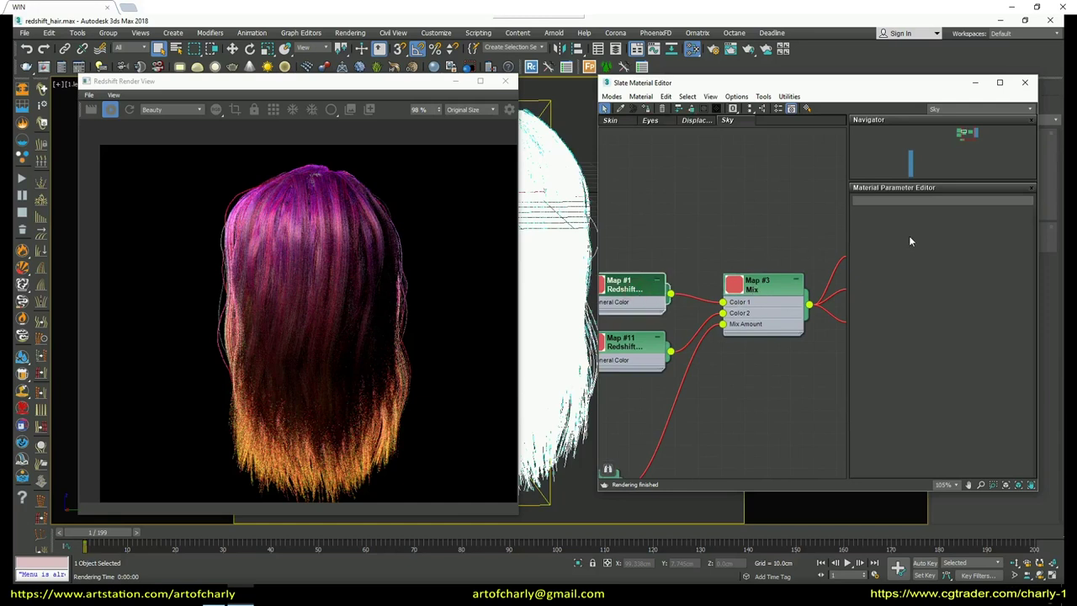
{"action": "double_click", "coordinate": [639, 290]}
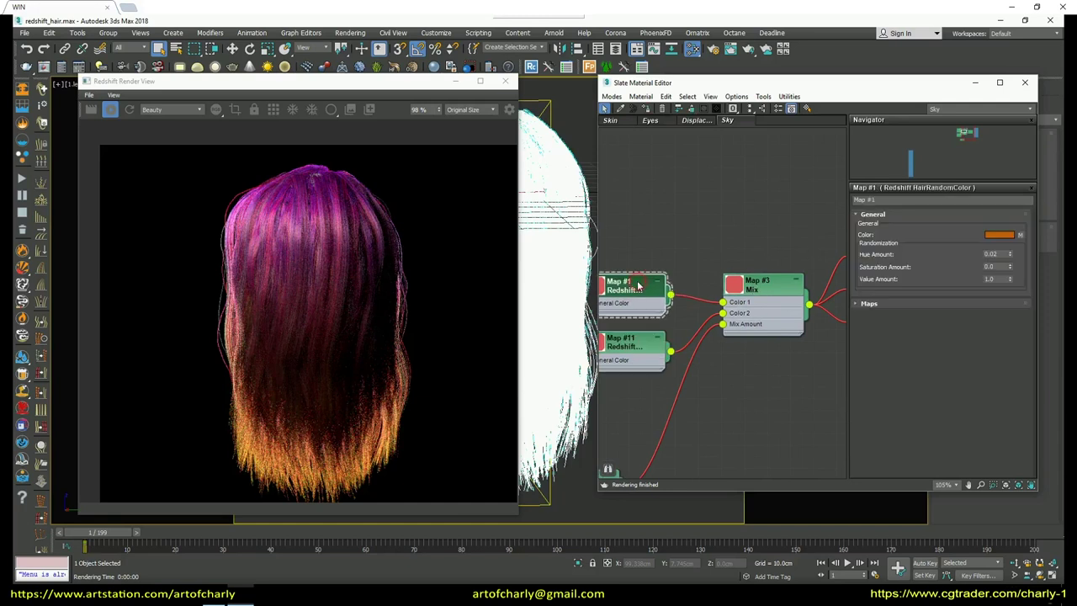
{"action": "scroll", "coordinate": [808, 311], "scroll_direction": "down", "scroll_amount": 1}
{"action": "scroll", "coordinate": [769, 374], "scroll_direction": "down", "scroll_amount": 1}
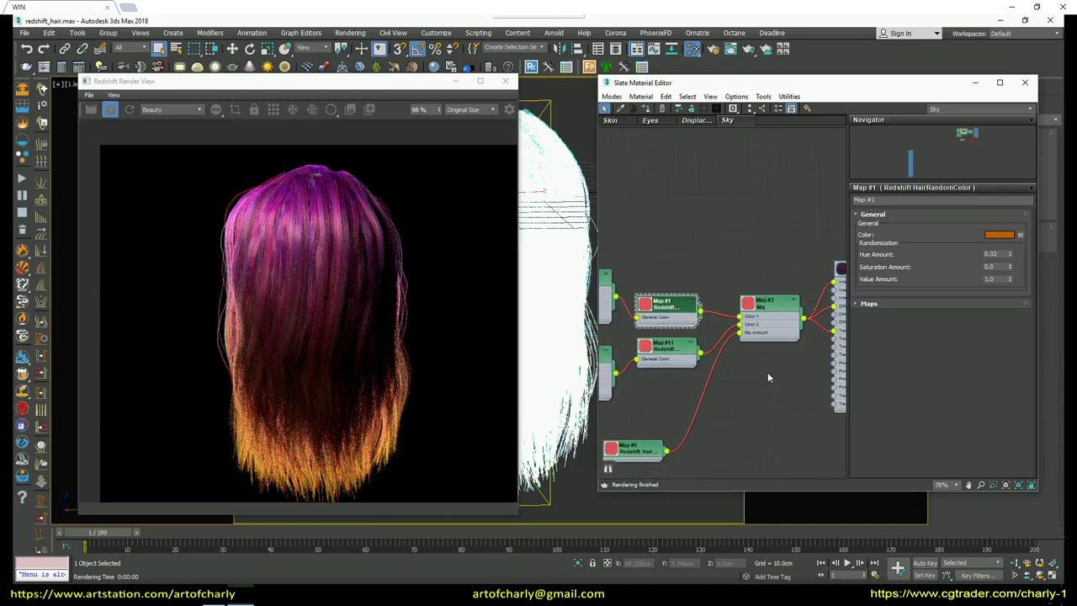
{"action": "middle_click_drag", "start_coordinate": [673, 408], "coordinate": [673, 401]}
{"action": "left_click", "coordinate": [661, 387]}
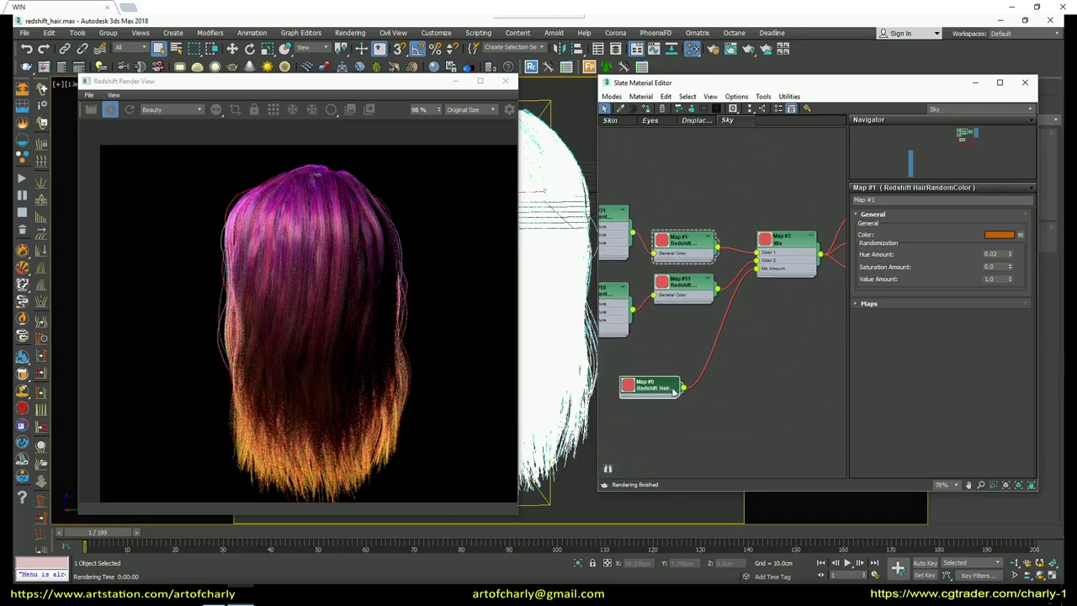
Frame Map #3 Mix, Material #16 and the Map #1, #11 and #0 nodes together
{"action": "middle_click_drag", "start_coordinate": [837, 248], "coordinate": [728, 285]}
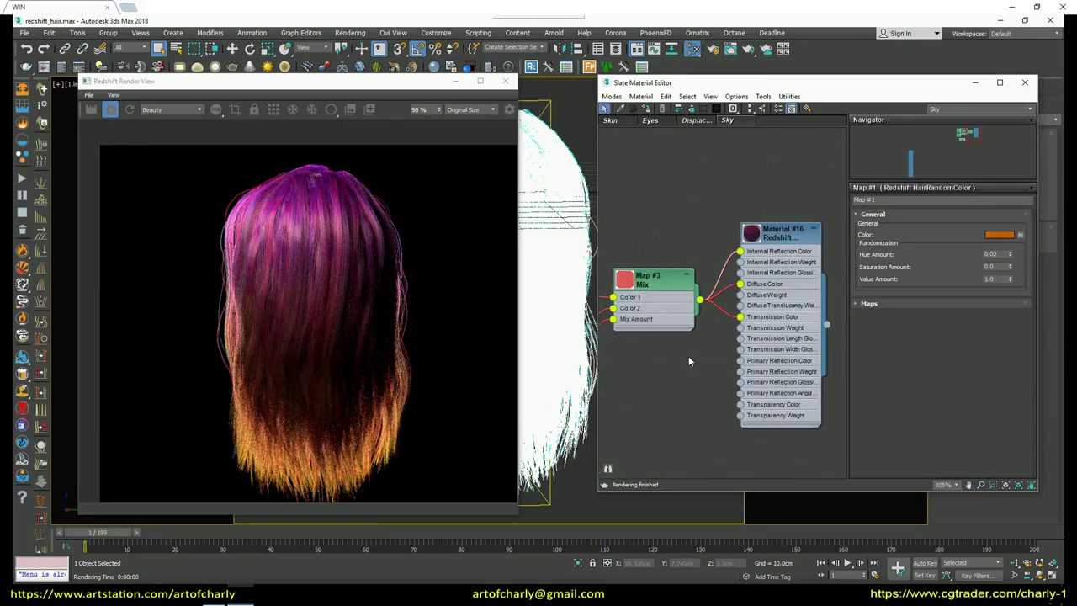
{"action": "scroll", "coordinate": [728, 285], "scroll_direction": "down", "scroll_amount": 1}
{"action": "middle_click_drag", "start_coordinate": [670, 338], "coordinate": [742, 367]}
{"action": "scroll", "coordinate": [744, 257], "scroll_direction": "up", "scroll_amount": 1}
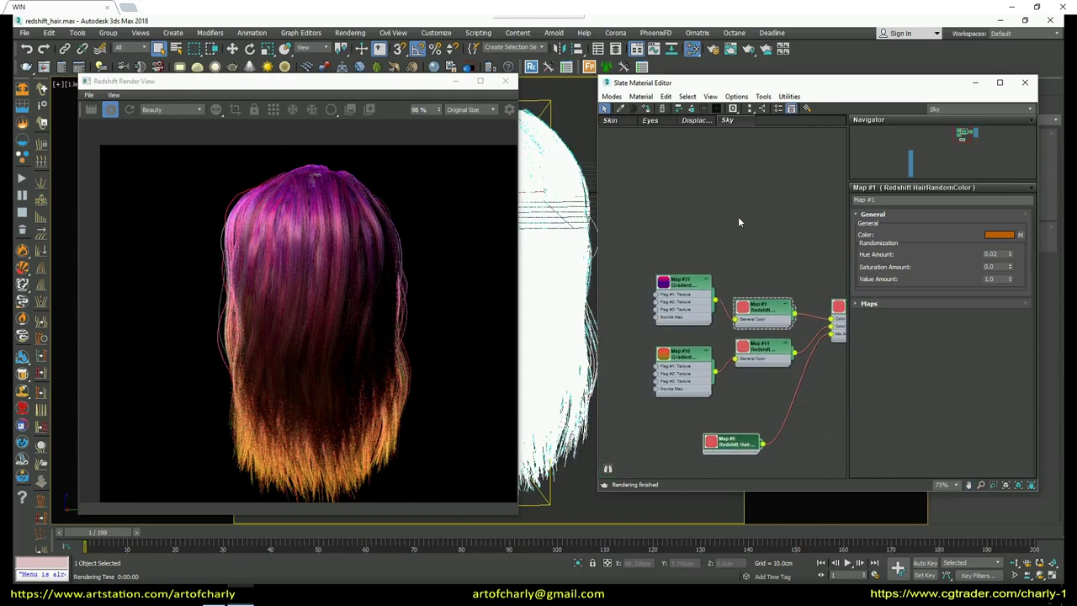
{"action": "middle_click_drag", "start_coordinate": [739, 229], "coordinate": [689, 200]}
{"action": "scroll", "coordinate": [794, 403], "scroll_direction": "up", "scroll_amount": 5}
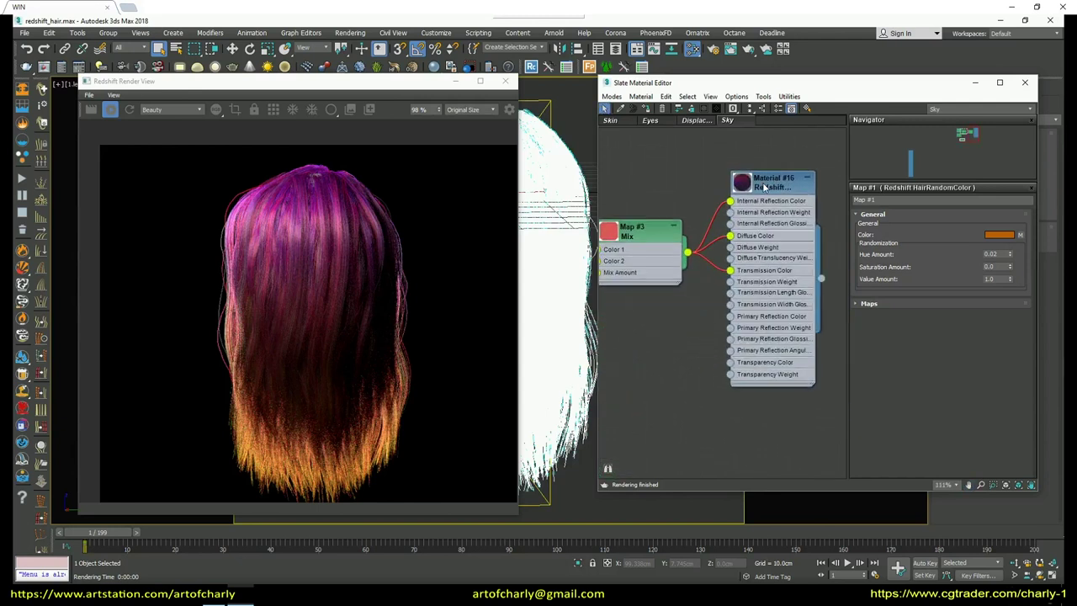
Show Material #16's hair settings, then reopen Map #1's random colour settings
{"action": "left_click", "coordinate": [800, 378]}
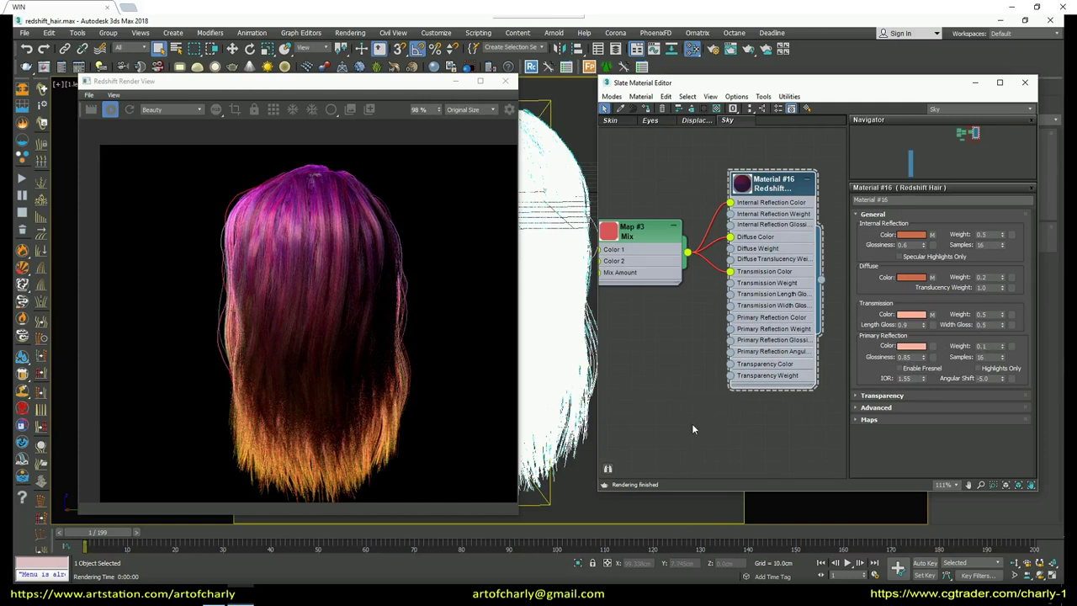
{"action": "middle_click_drag", "start_coordinate": [749, 143], "coordinate": [764, 340]}
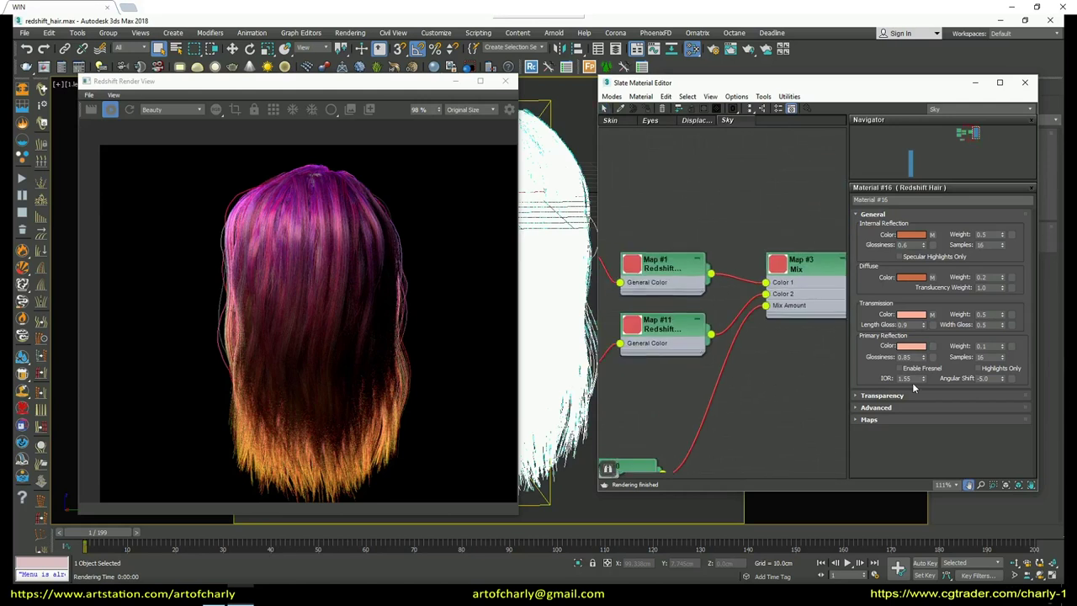
{"action": "double_click", "coordinate": [771, 268]}
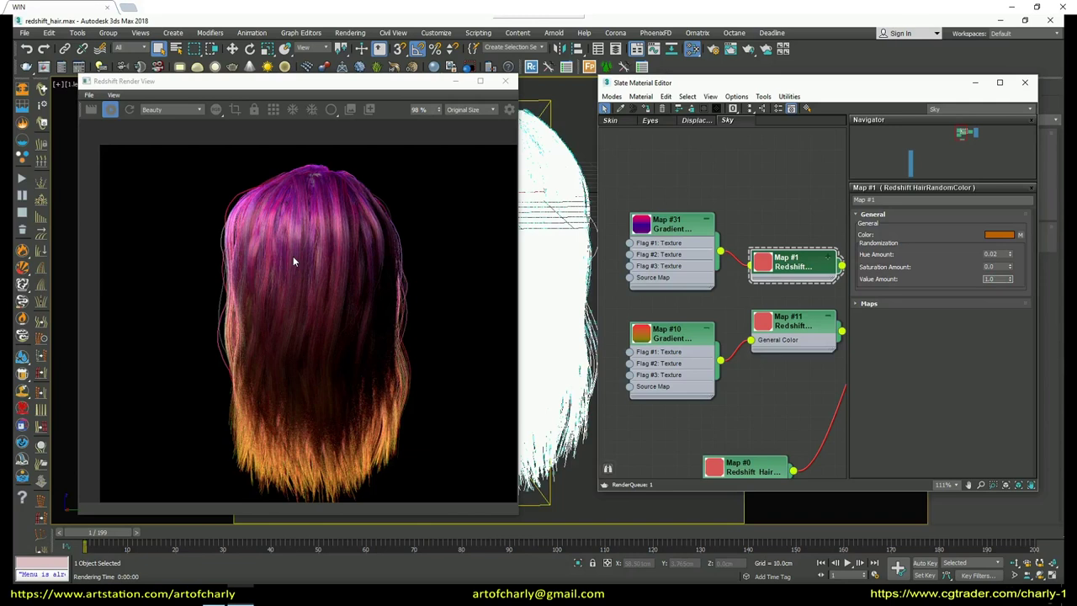
Zoom the Redshift Render View in and out to inspect the hair
{"action": "scroll", "coordinate": [283, 214], "scroll_direction": "up", "scroll_amount": 2}
{"action": "scroll", "coordinate": [284, 210], "scroll_direction": "up", "scroll_amount": 2}
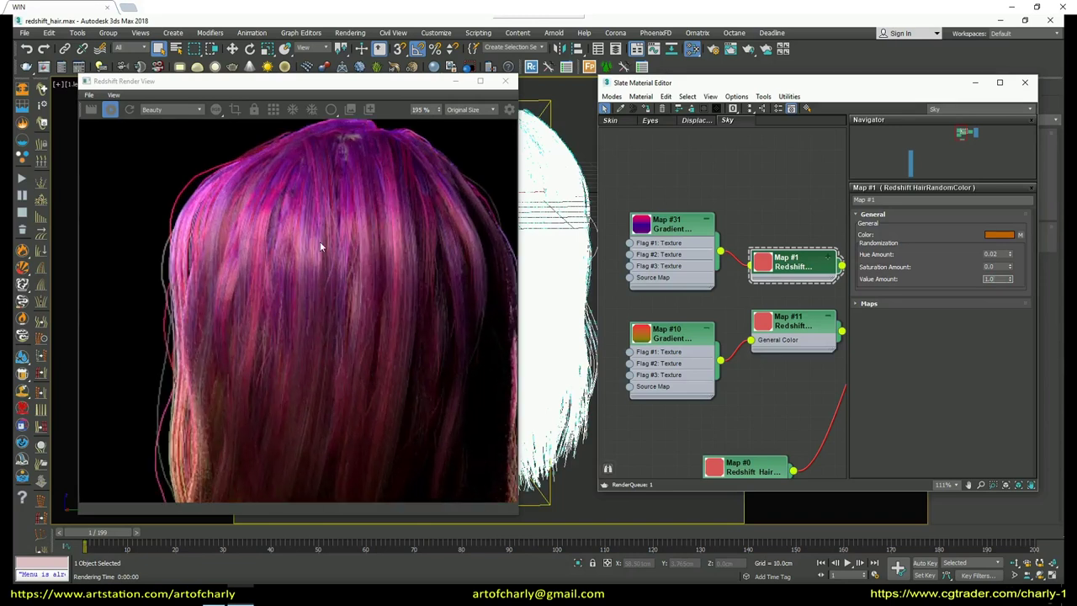
{"action": "scroll", "coordinate": [320, 242], "scroll_direction": "up", "scroll_amount": 2}
{"action": "scroll", "coordinate": [303, 261], "scroll_direction": "down", "scroll_amount": 3}
{"action": "scroll", "coordinate": [305, 261], "scroll_direction": "down", "scroll_amount": 3}
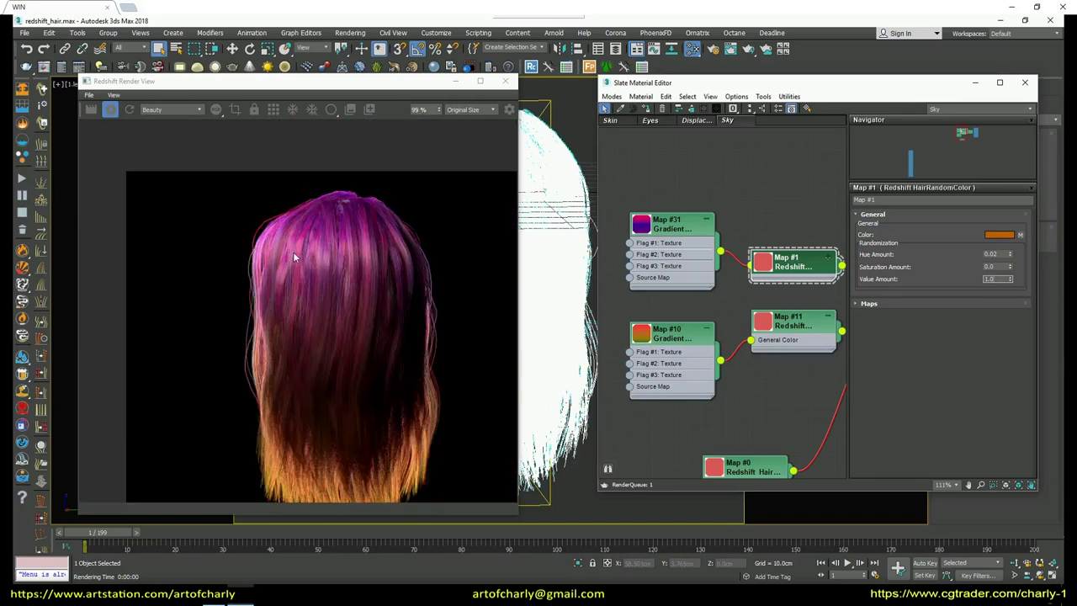
{"action": "scroll", "coordinate": [303, 254], "scroll_direction": "up", "scroll_amount": 2}
{"action": "scroll", "coordinate": [328, 259], "scroll_direction": "up", "scroll_amount": 2}
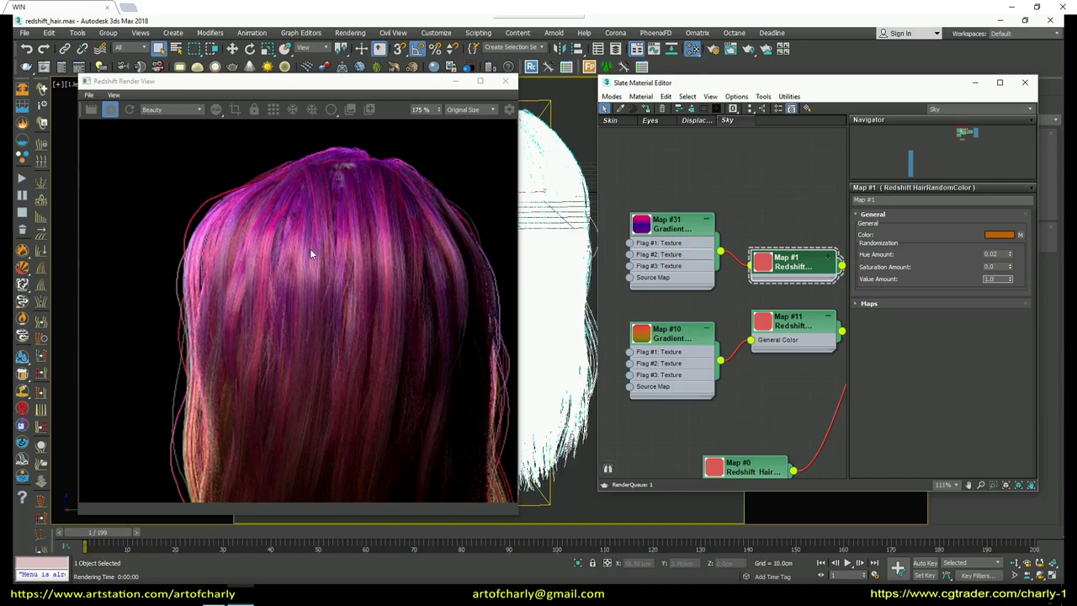
{"action": "scroll", "coordinate": [337, 259], "scroll_direction": "down", "scroll_amount": 2}
{"action": "scroll", "coordinate": [354, 271], "scroll_direction": "down", "scroll_amount": 1}
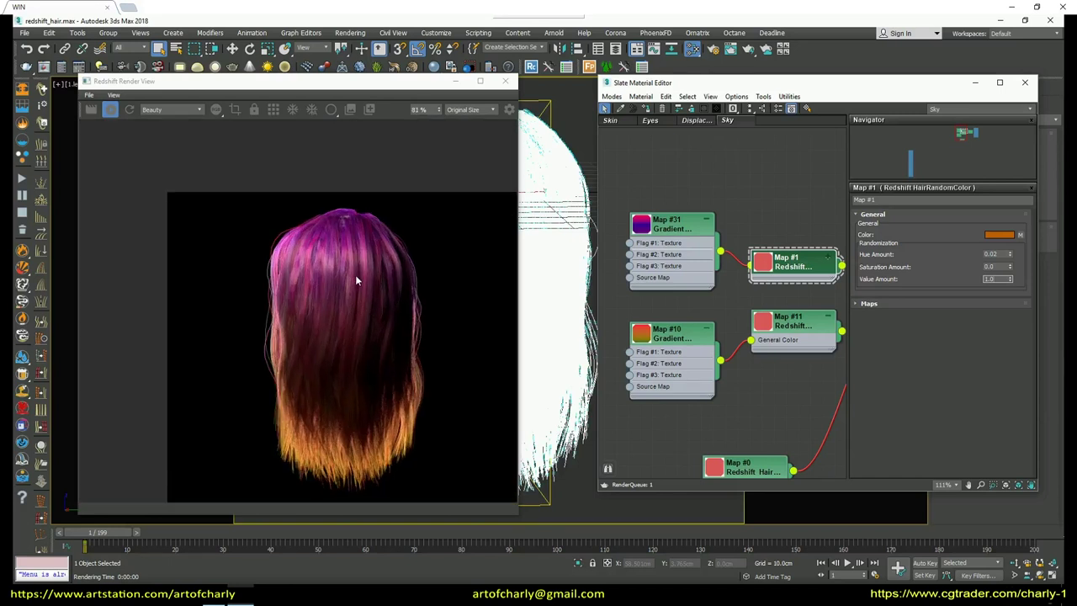
Inspect Map #11 and Map #1, then open Map #31's purple-to-pink Gradient Ramp settings
{"action": "left_click", "coordinate": [804, 319]}
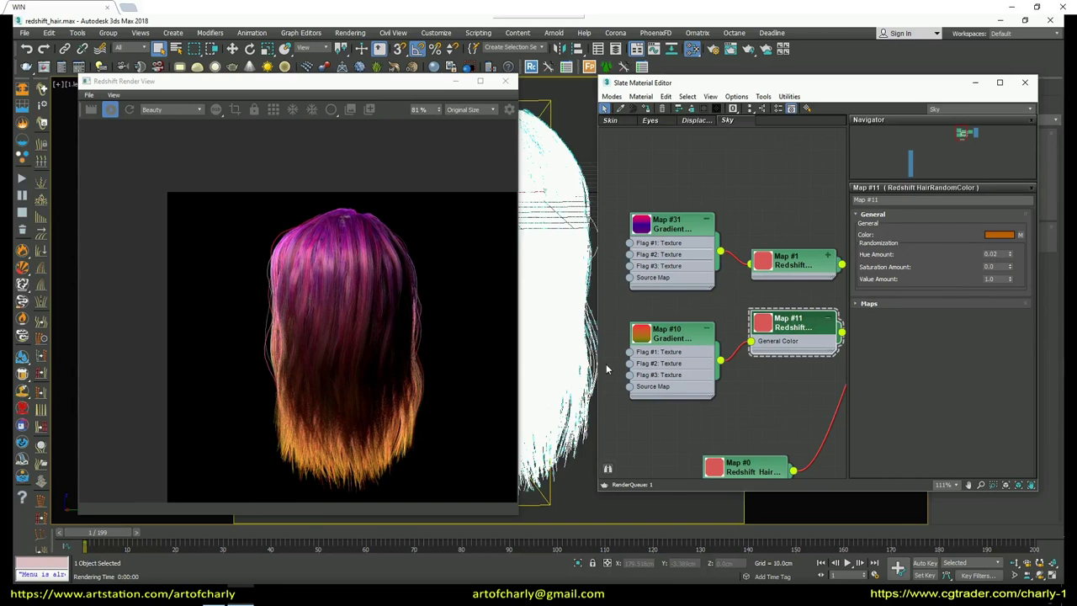
{"action": "left_click", "coordinate": [789, 264]}
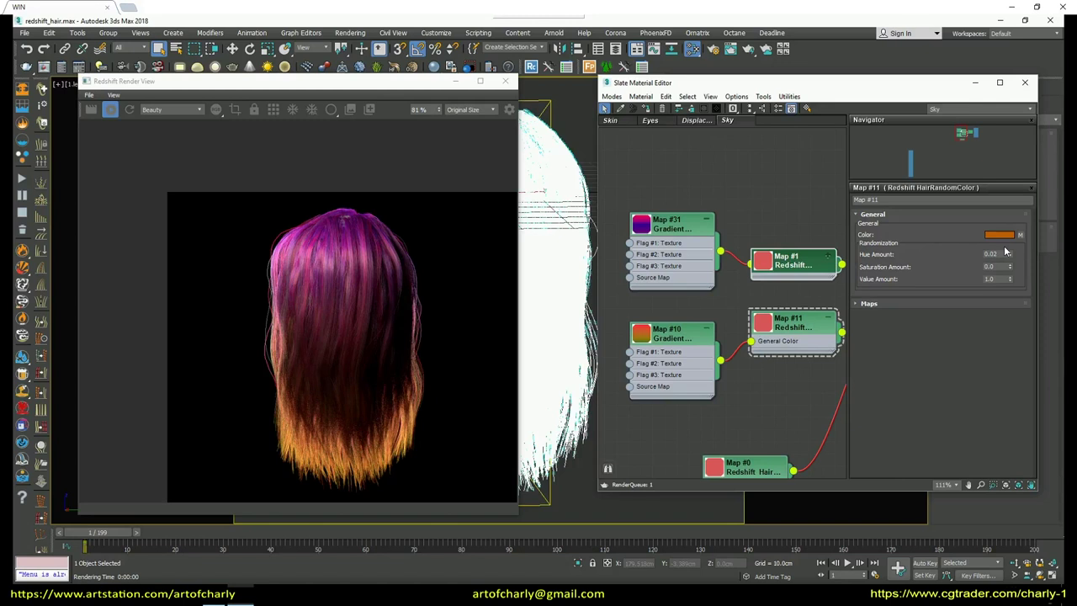
{"action": "left_click", "coordinate": [673, 224]}
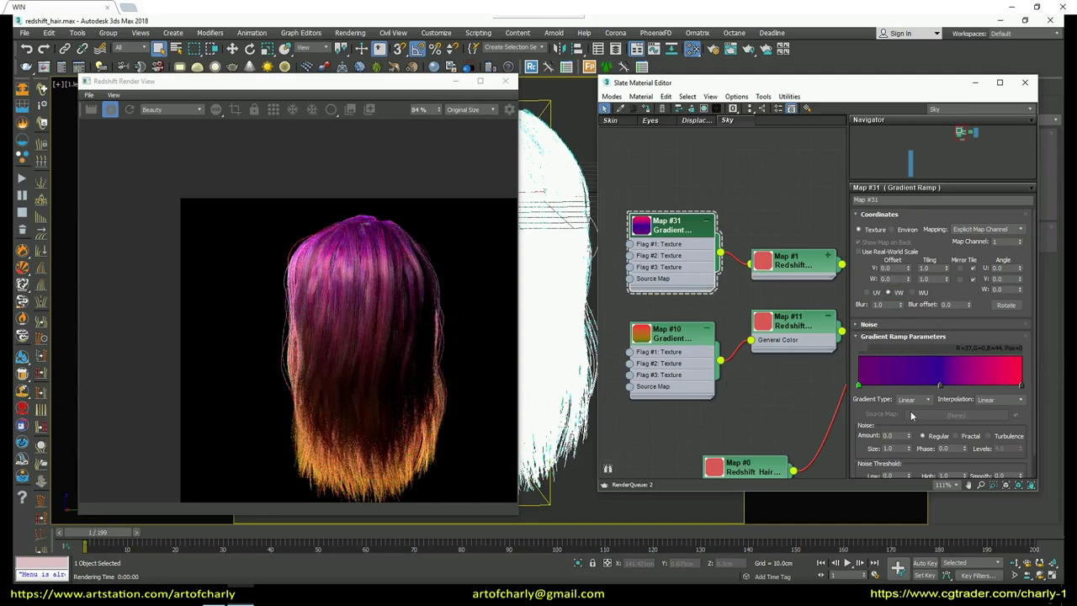
Slide Map #10's middle gradient flag right to position 55, widening the green section
{"action": "left_click", "coordinate": [668, 341]}
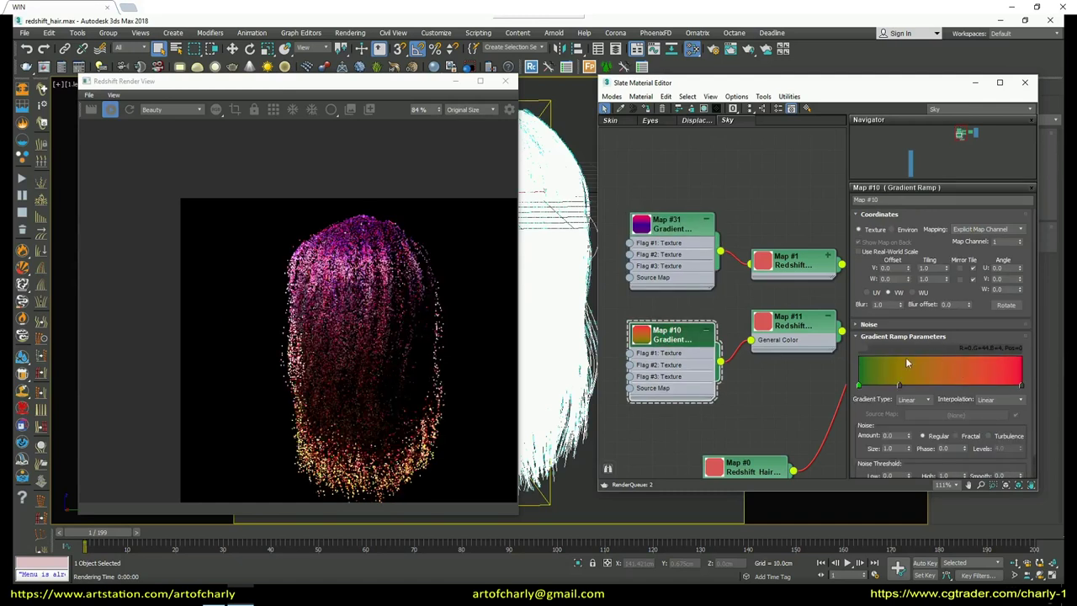
{"action": "left_click_drag", "start_coordinate": [899, 388], "coordinate": [948, 389]}
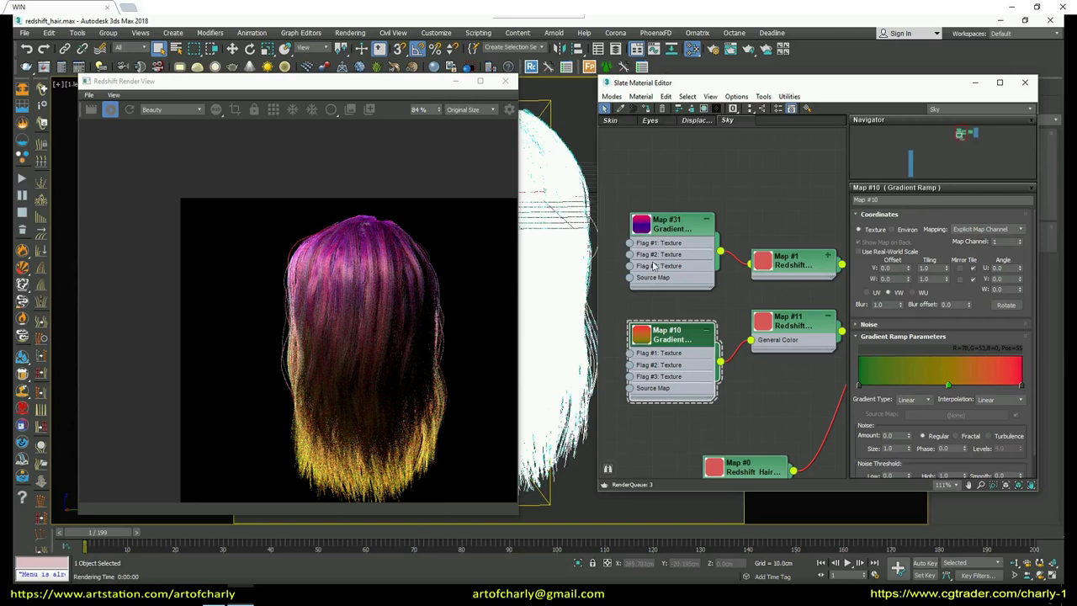
{"action": "scroll", "coordinate": [652, 243], "scroll_direction": "down", "scroll_amount": 2}
{"action": "scroll", "coordinate": [783, 218], "scroll_direction": "down", "scroll_amount": 2}
{"action": "middle_click_drag", "start_coordinate": [799, 204], "coordinate": [717, 223]}
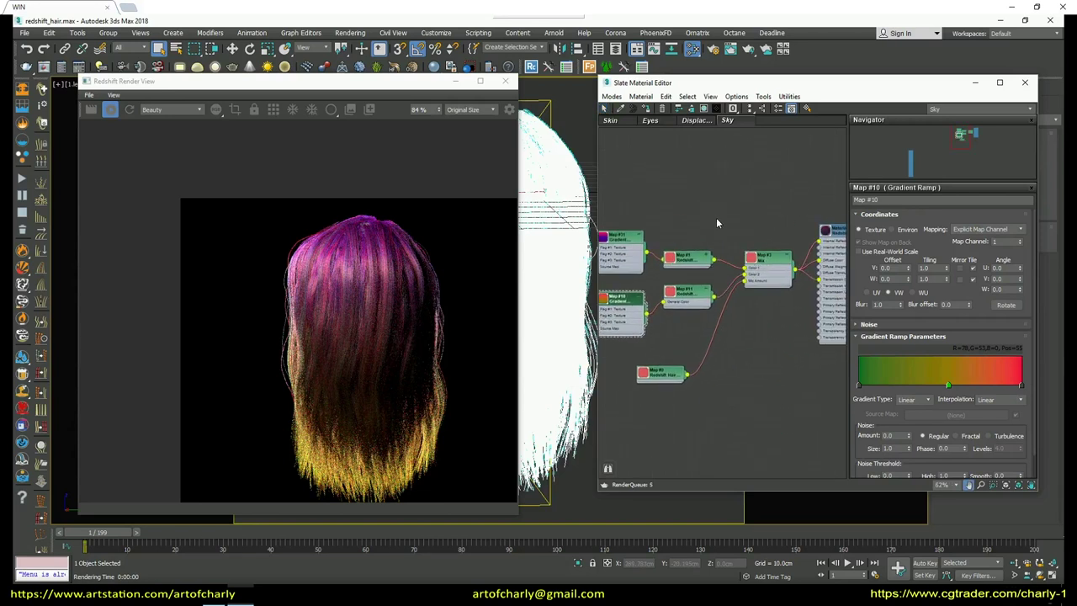
Display Material #16's Redshift Hair parameters to review the magenta hair with yellow tips
{"action": "double_click", "coordinate": [831, 244]}
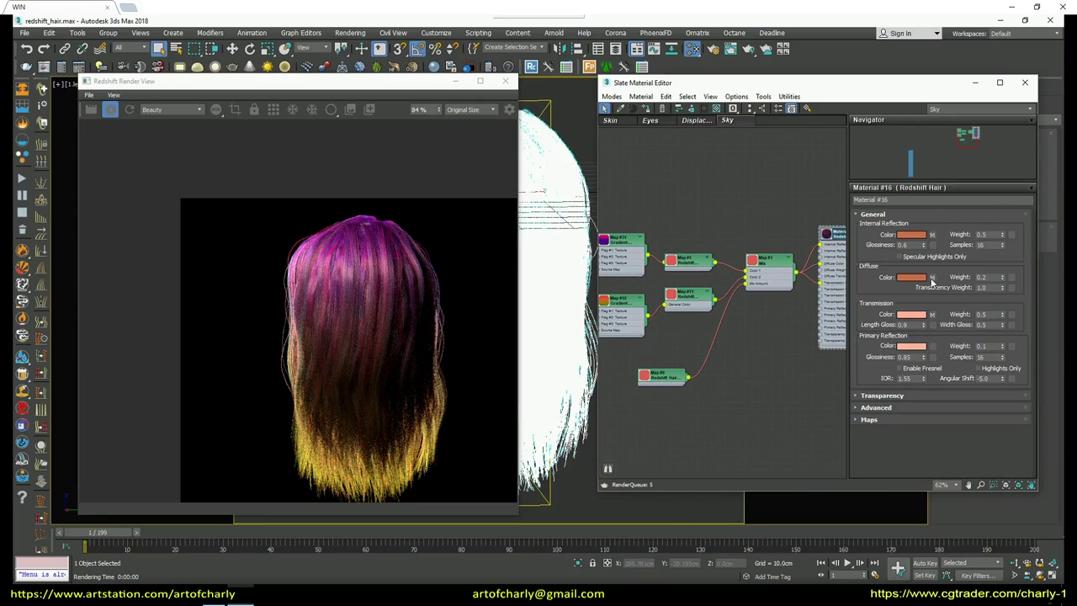